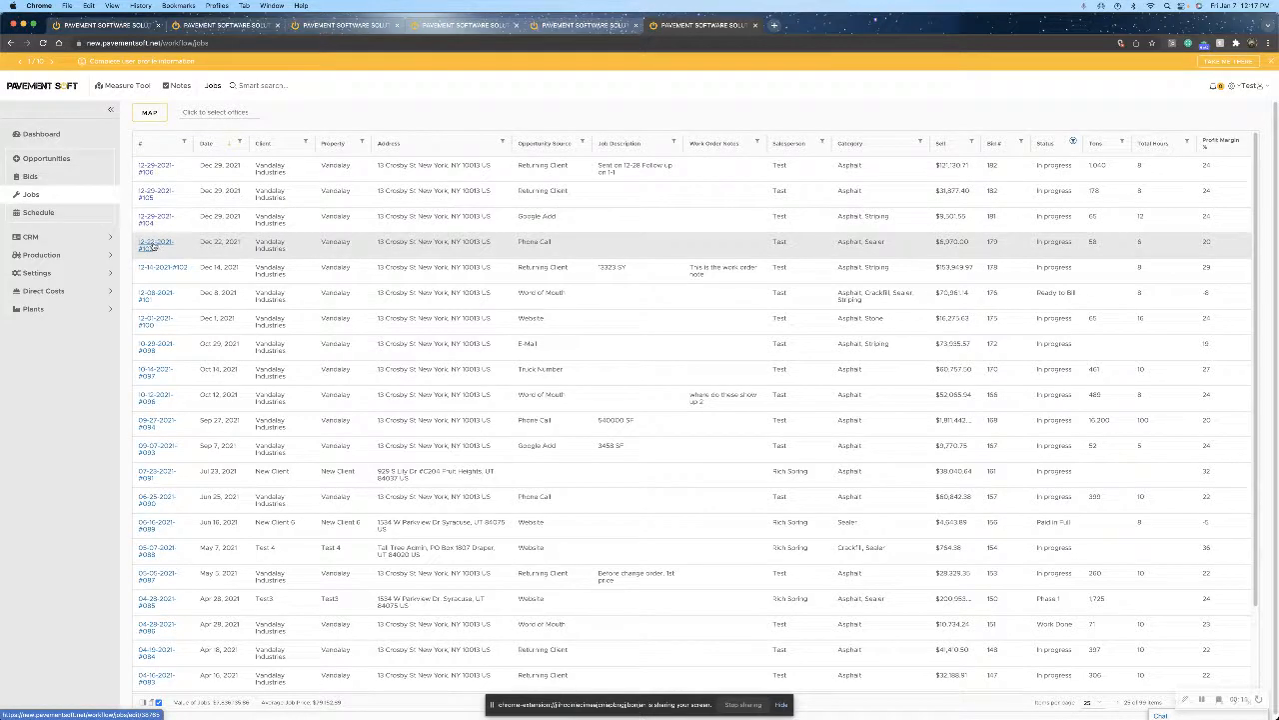
Open the Vandalay Industries job dated Dec 22, 2021 and add a daily entry for 01/07/2022
{"action": "left_click", "coordinate": [150, 251]}
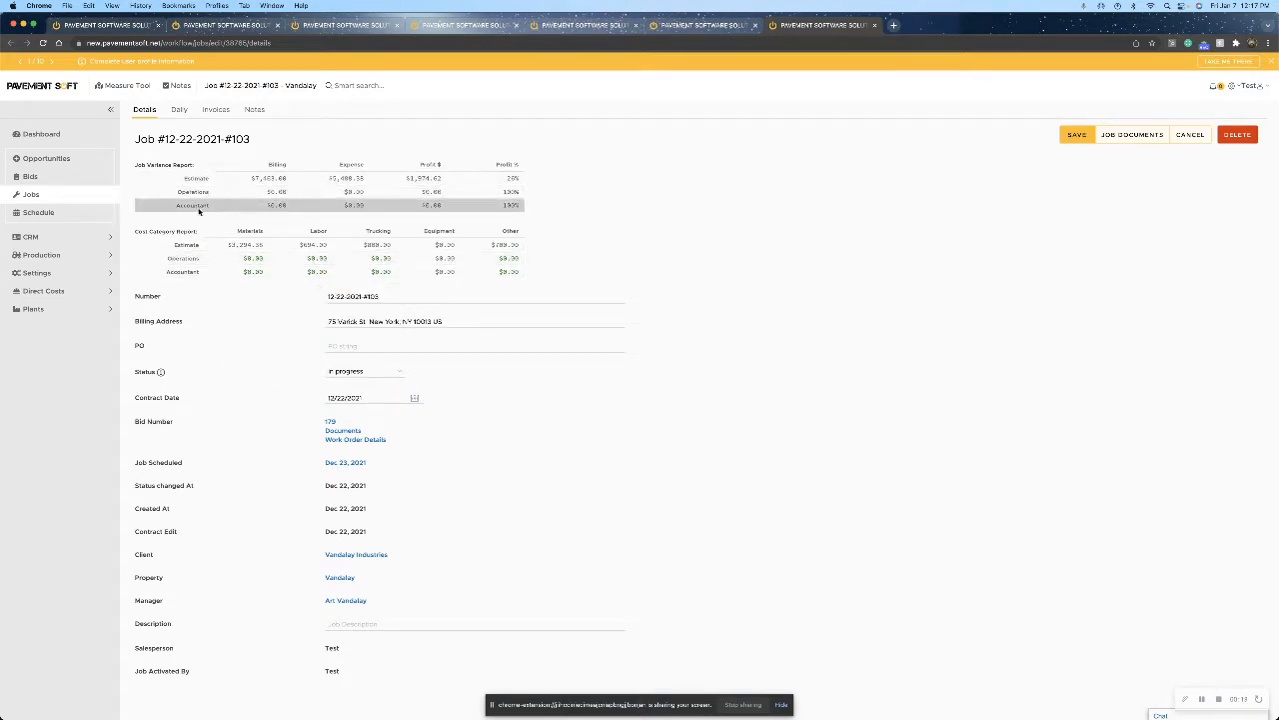
{"action": "left_click", "coordinate": [180, 115]}
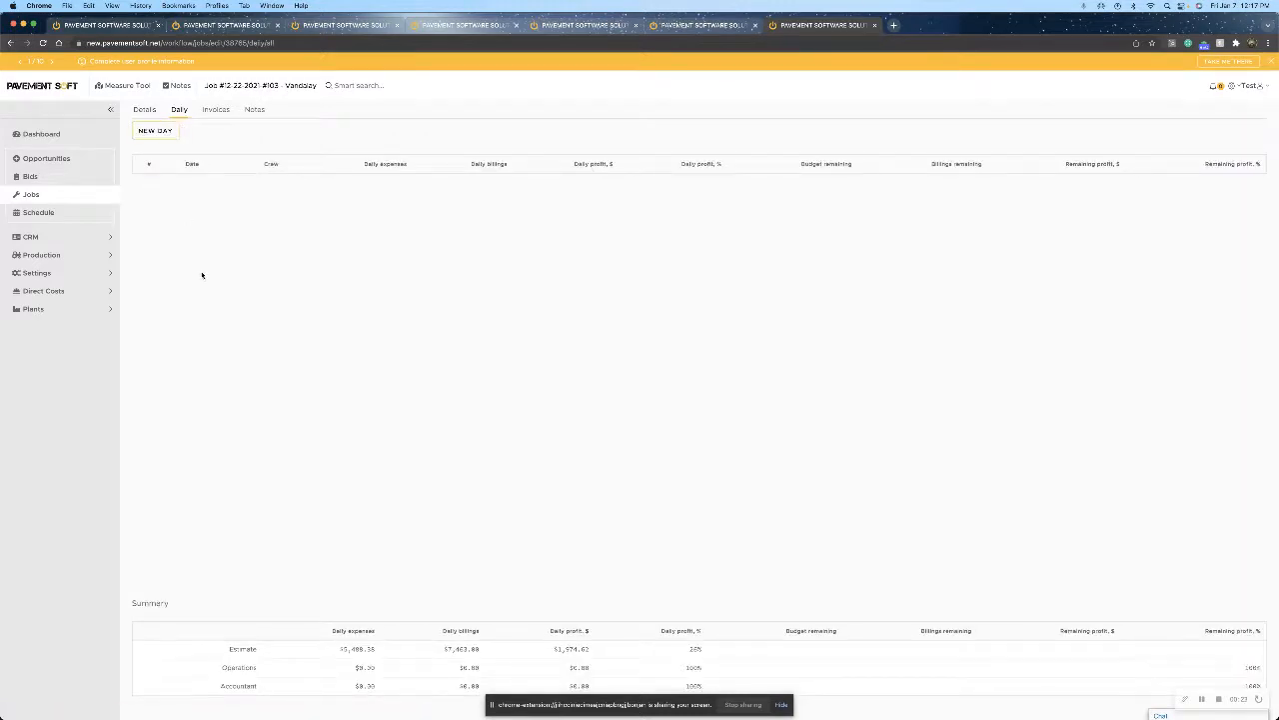
{"action": "left_click", "coordinate": [153, 133]}
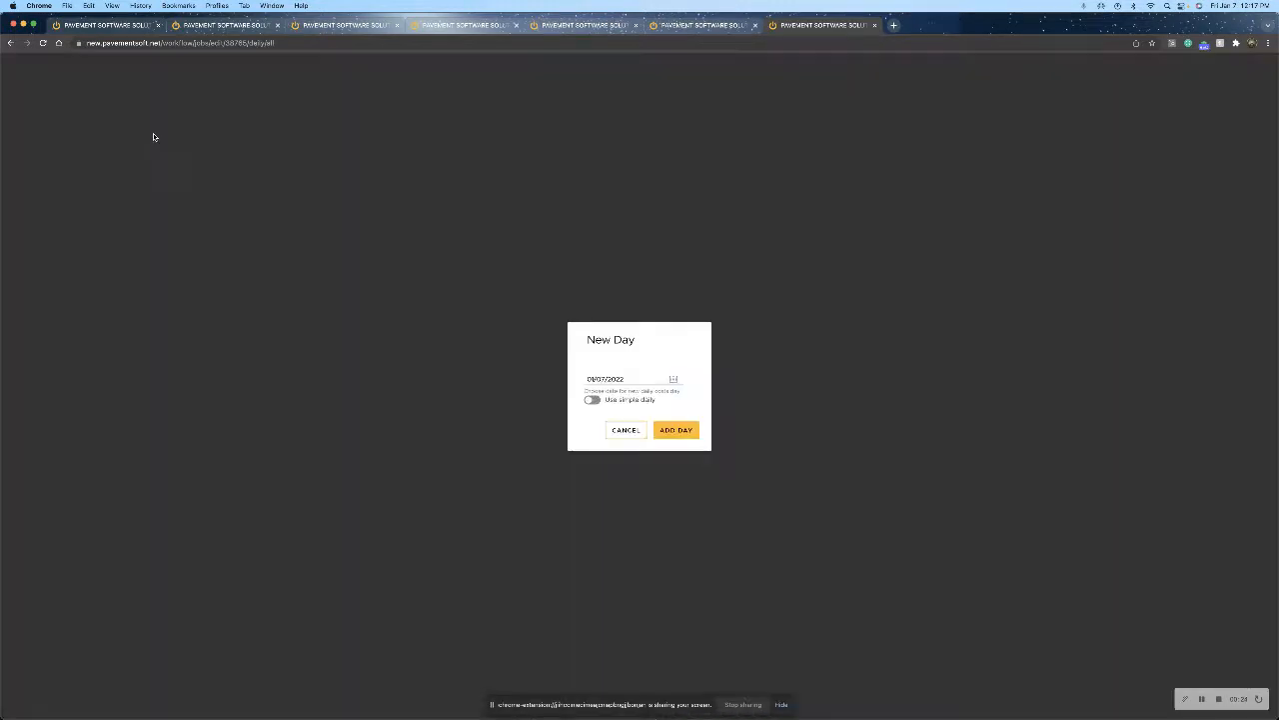
{"action": "left_click", "coordinate": [673, 379]}
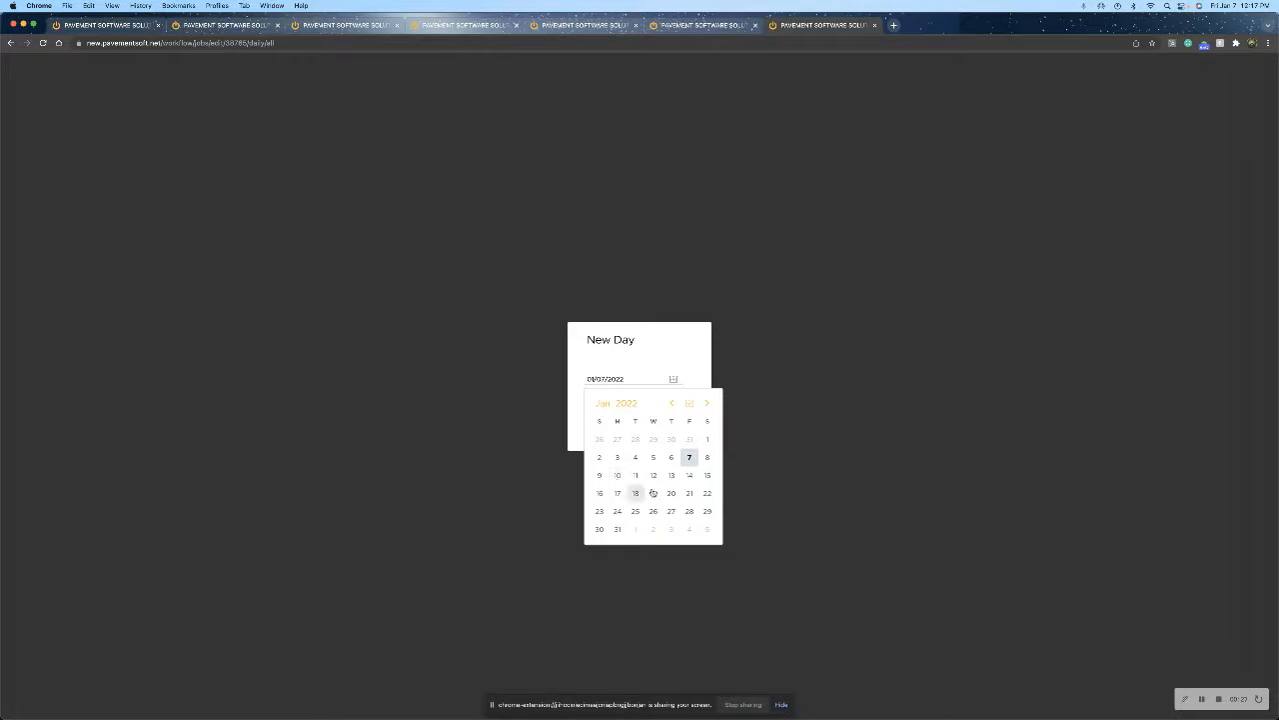
{"action": "left_click", "coordinate": [689, 458]}
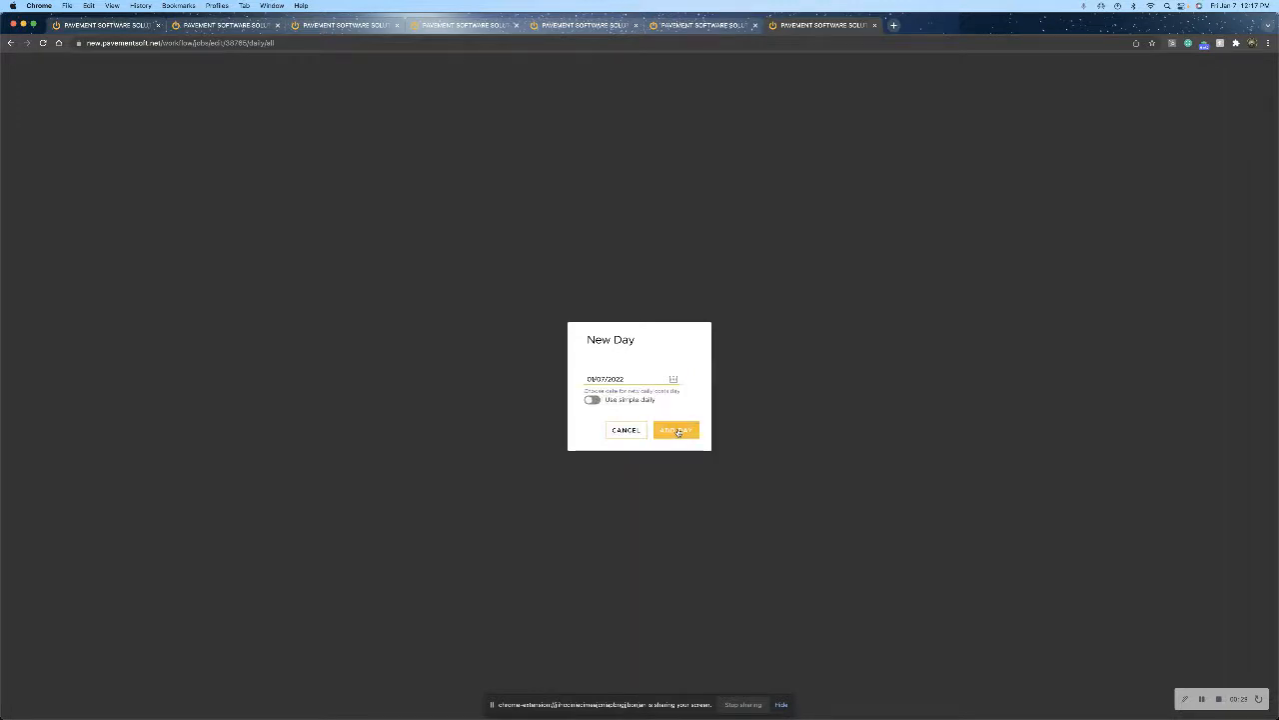
{"action": "left_click", "coordinate": [676, 431]}
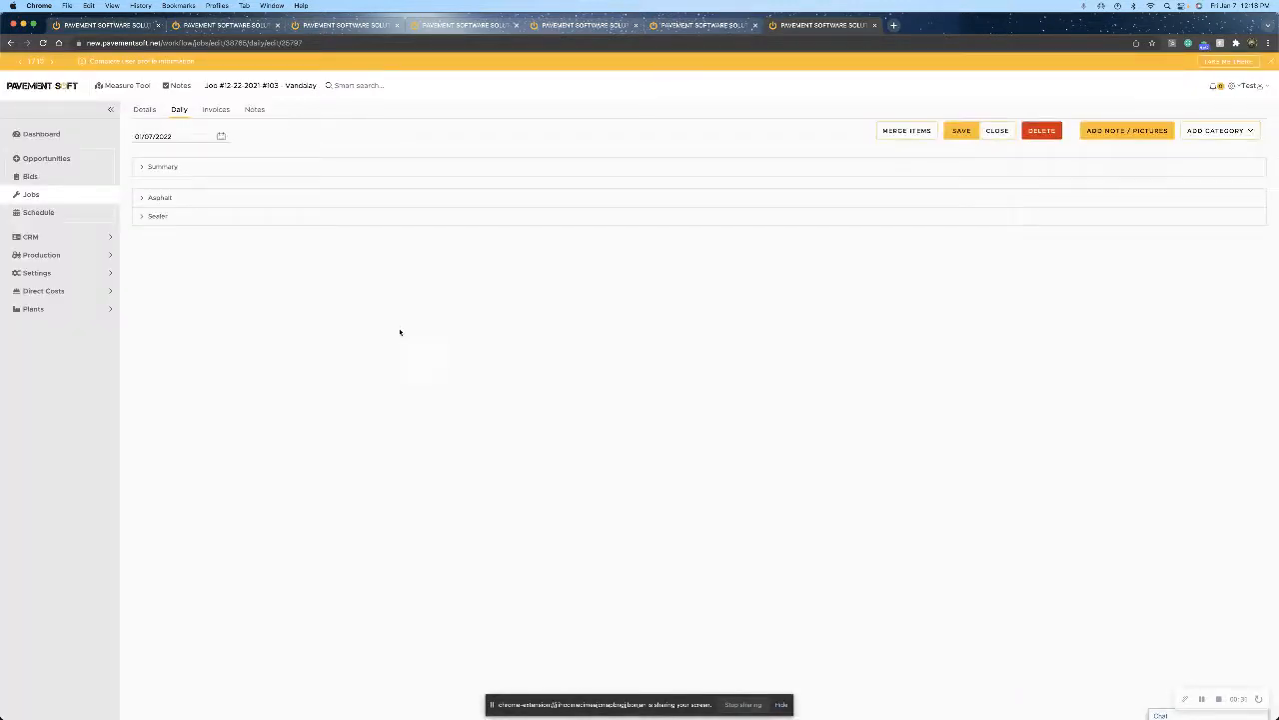
In the Asphalt category, set the Operations area to 500 and record 58 tons of the FO Day Rockville asphalt
{"action": "left_click", "coordinate": [215, 198]}
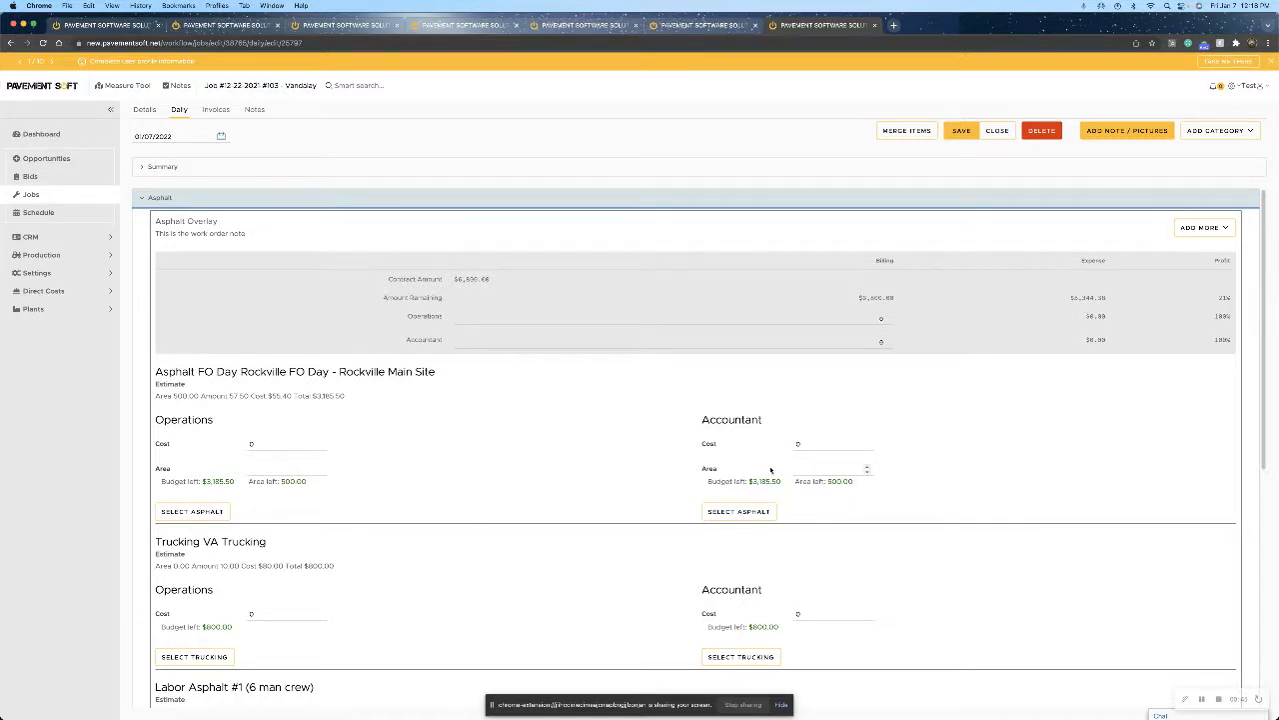
{"action": "scroll", "coordinate": [366, 454], "scroll_direction": "down", "scroll_amount": 2}
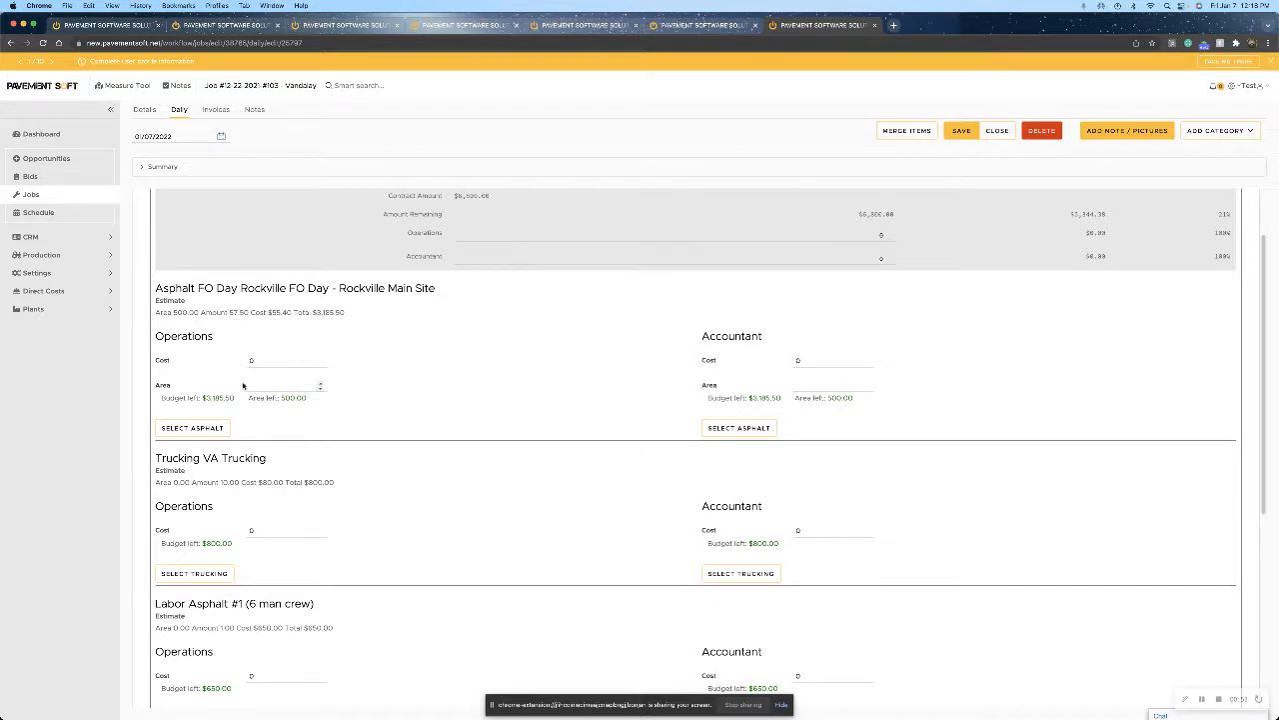
{"action": "left_click", "coordinate": [256, 383]}
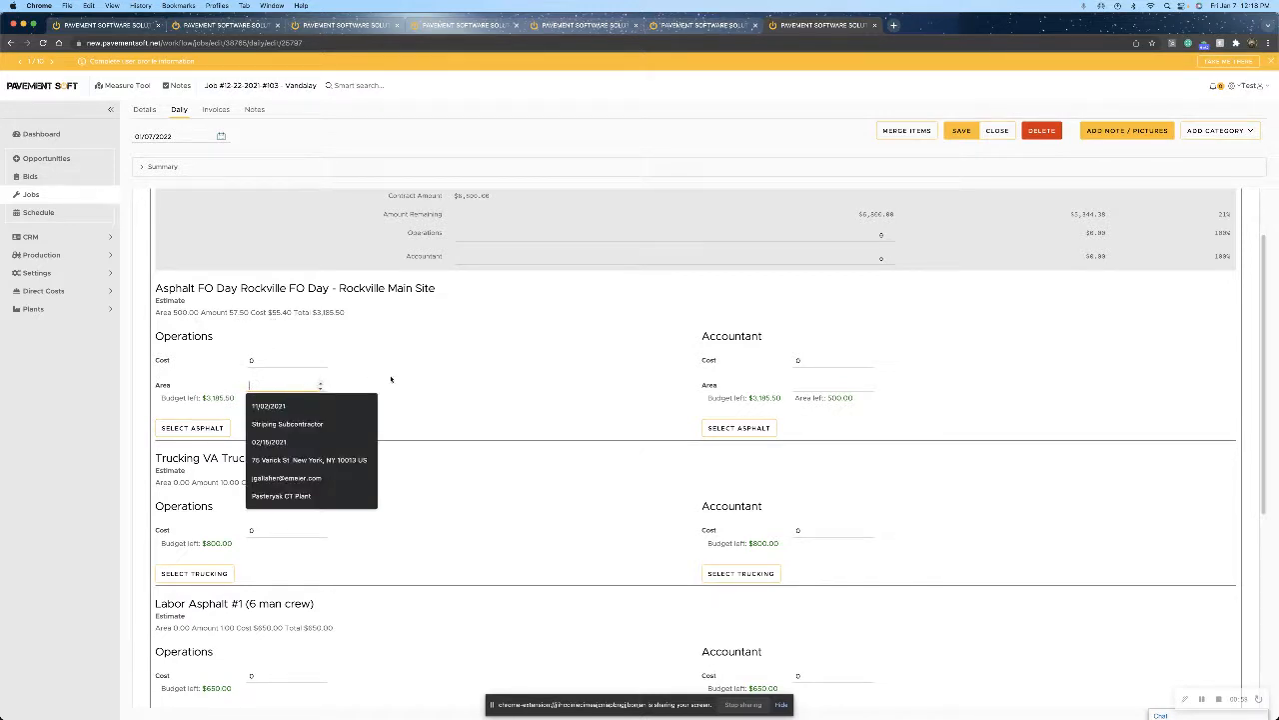
{"action": "type", "text": "500"}
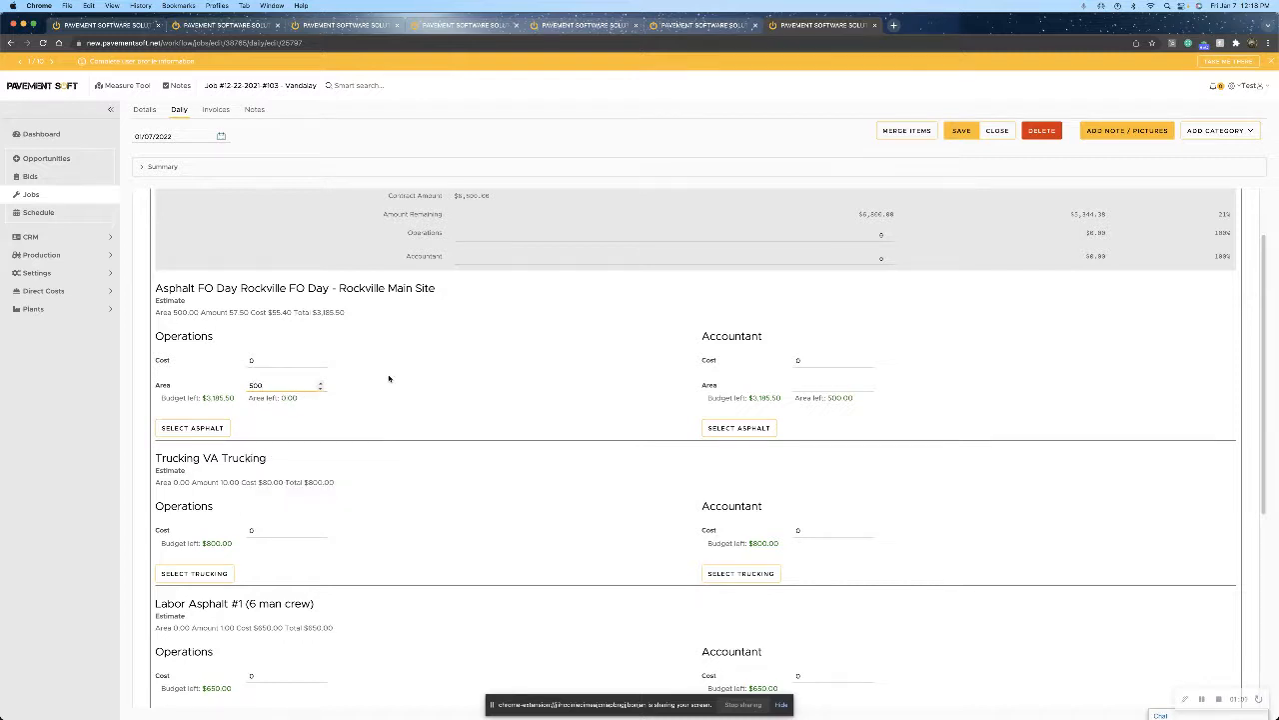
{"action": "left_click", "coordinate": [195, 427]}
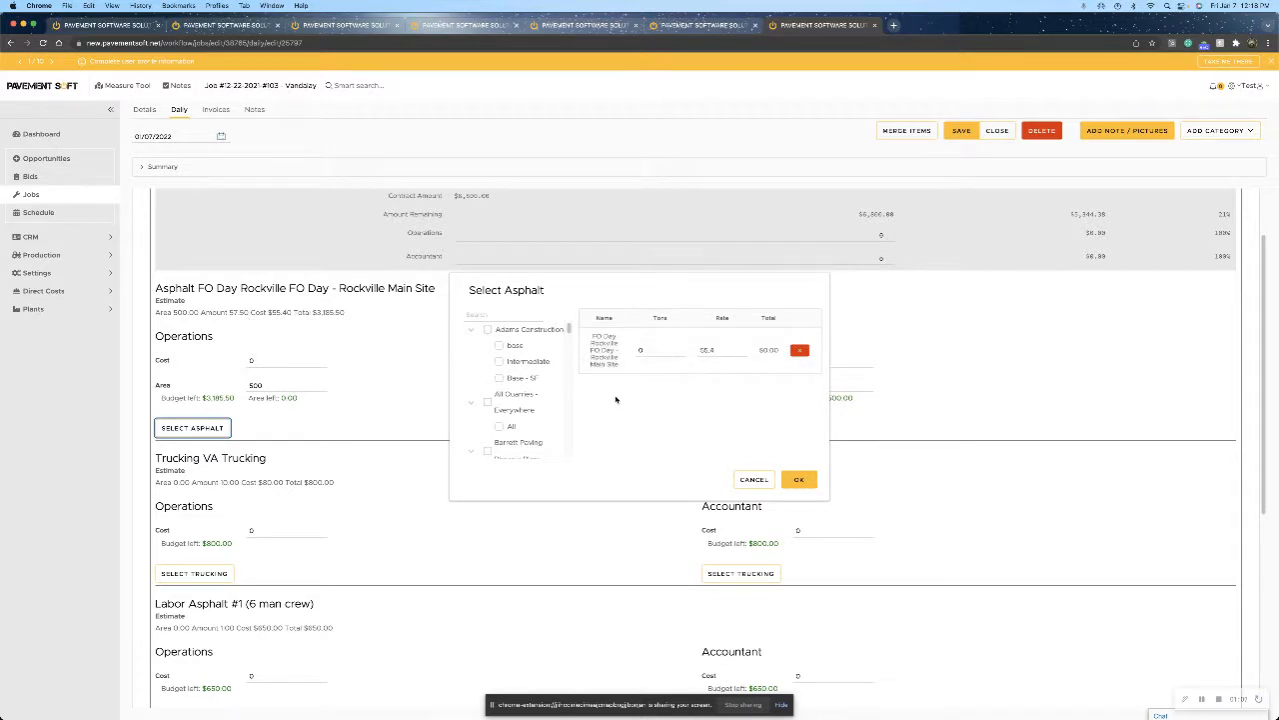
{"action": "left_click", "coordinate": [652, 349]}
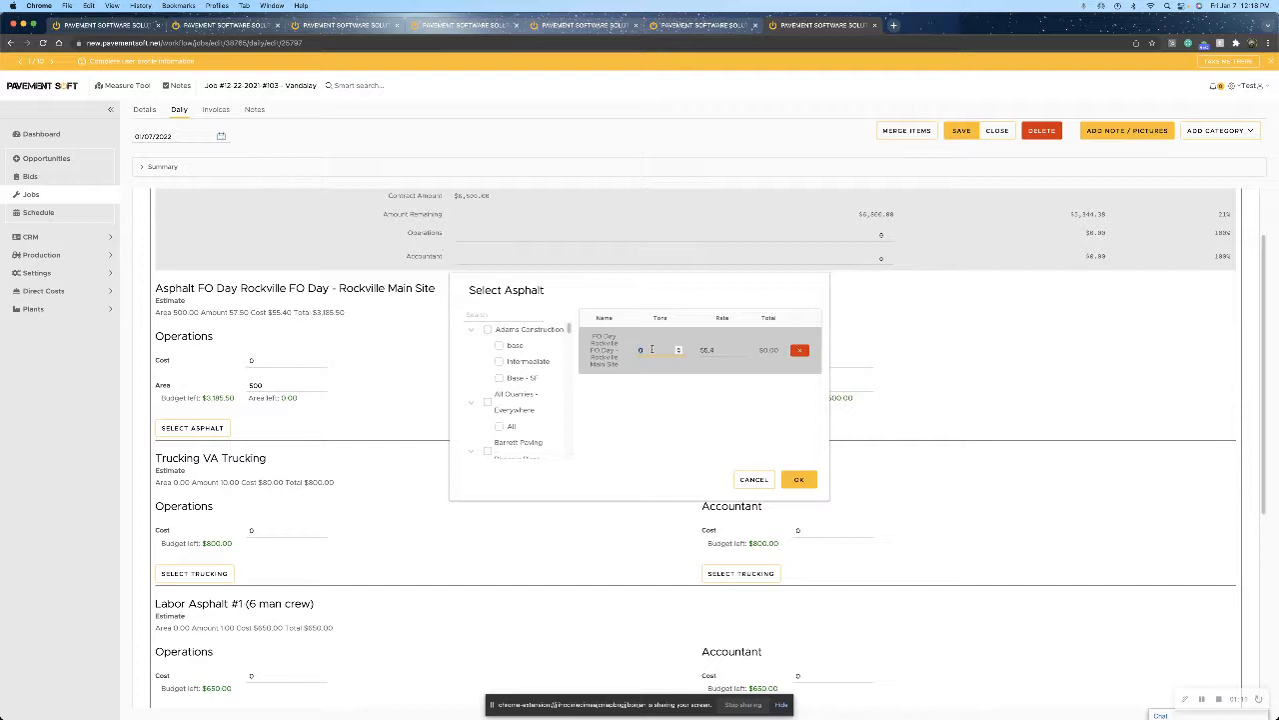
{"action": "type", "text": "58"}
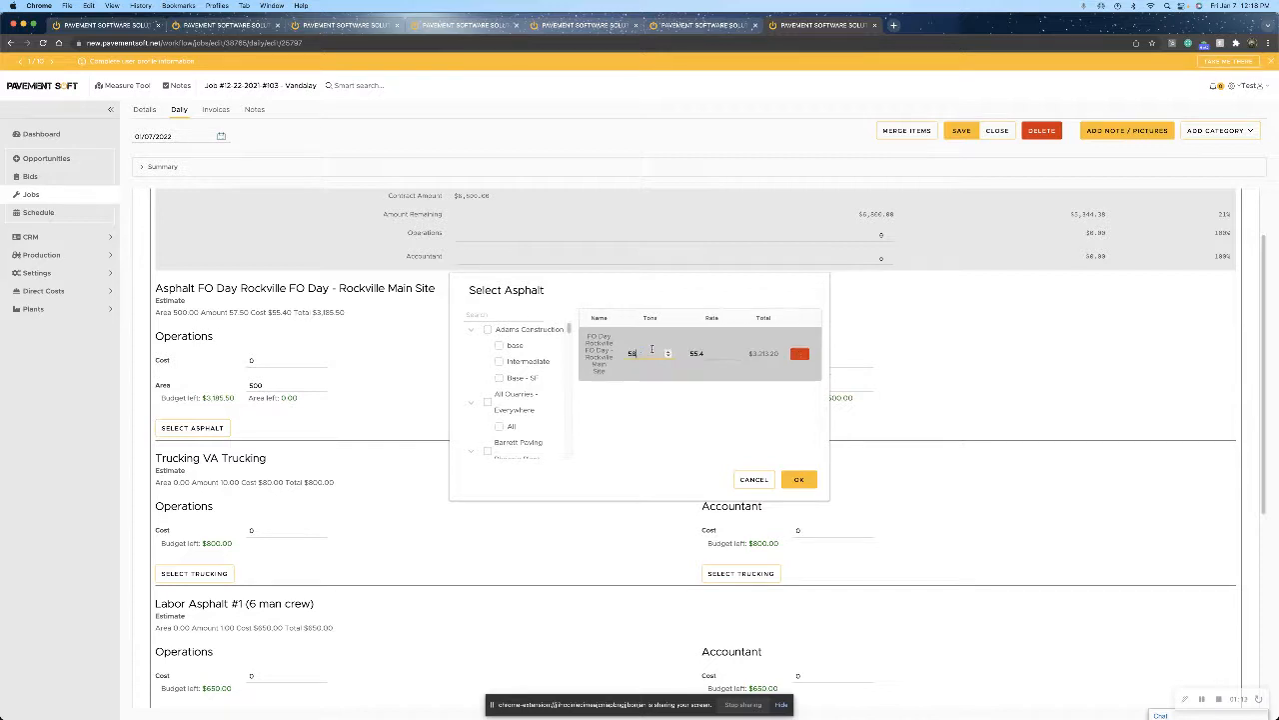
{"action": "left_click", "coordinate": [795, 478]}
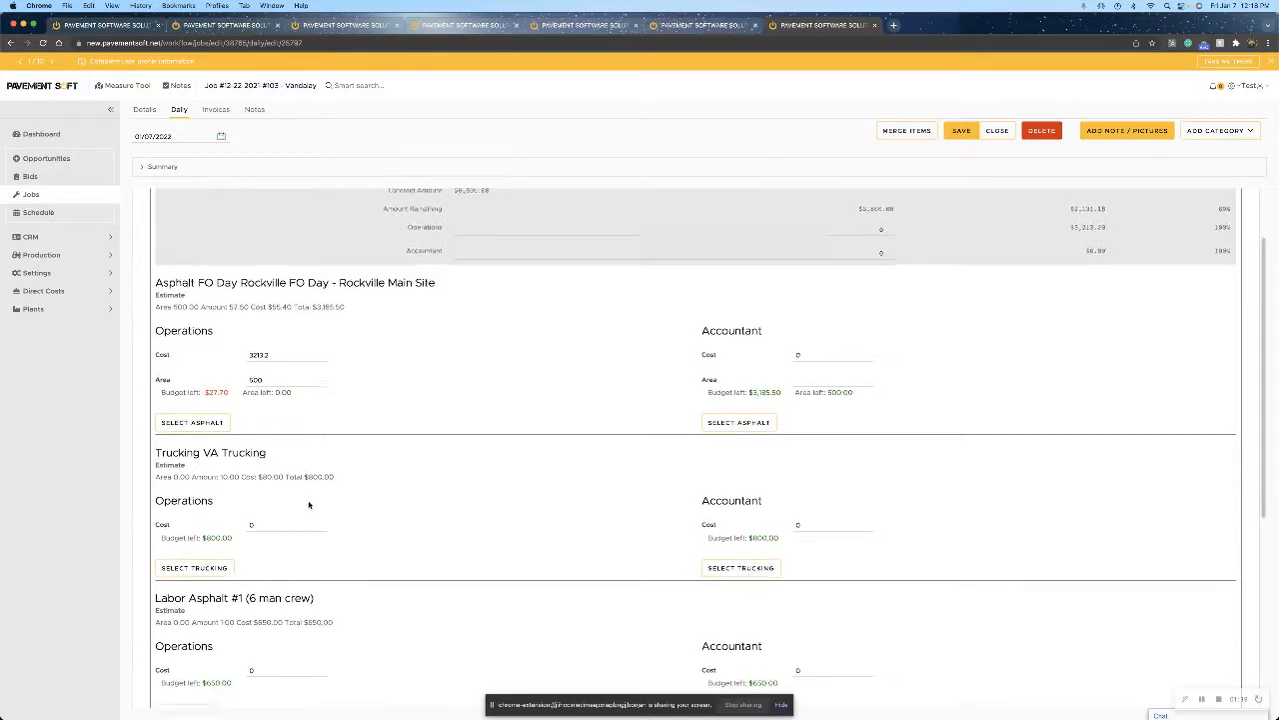
Record 10 hours of VA Trucking under the asphalt overlay's Operations costs
{"action": "scroll", "coordinate": [309, 503], "scroll_direction": "down", "scroll_amount": 3}
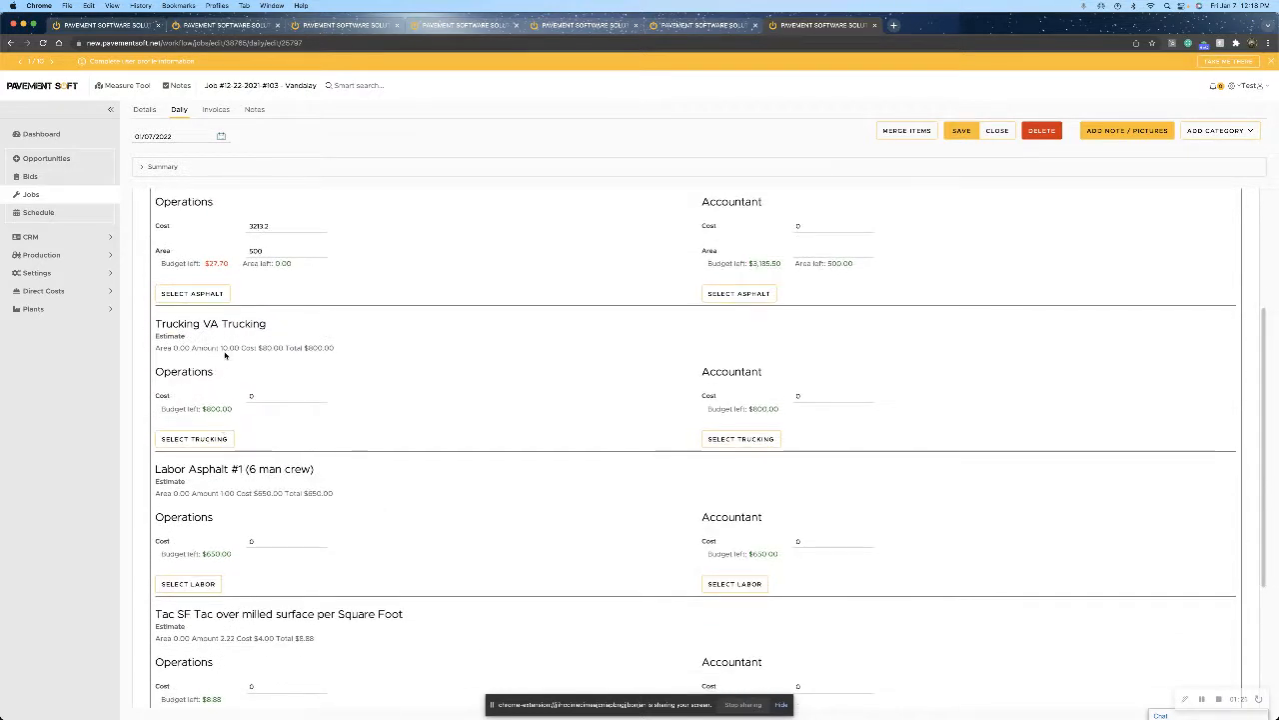
{"action": "left_click", "coordinate": [213, 440]}
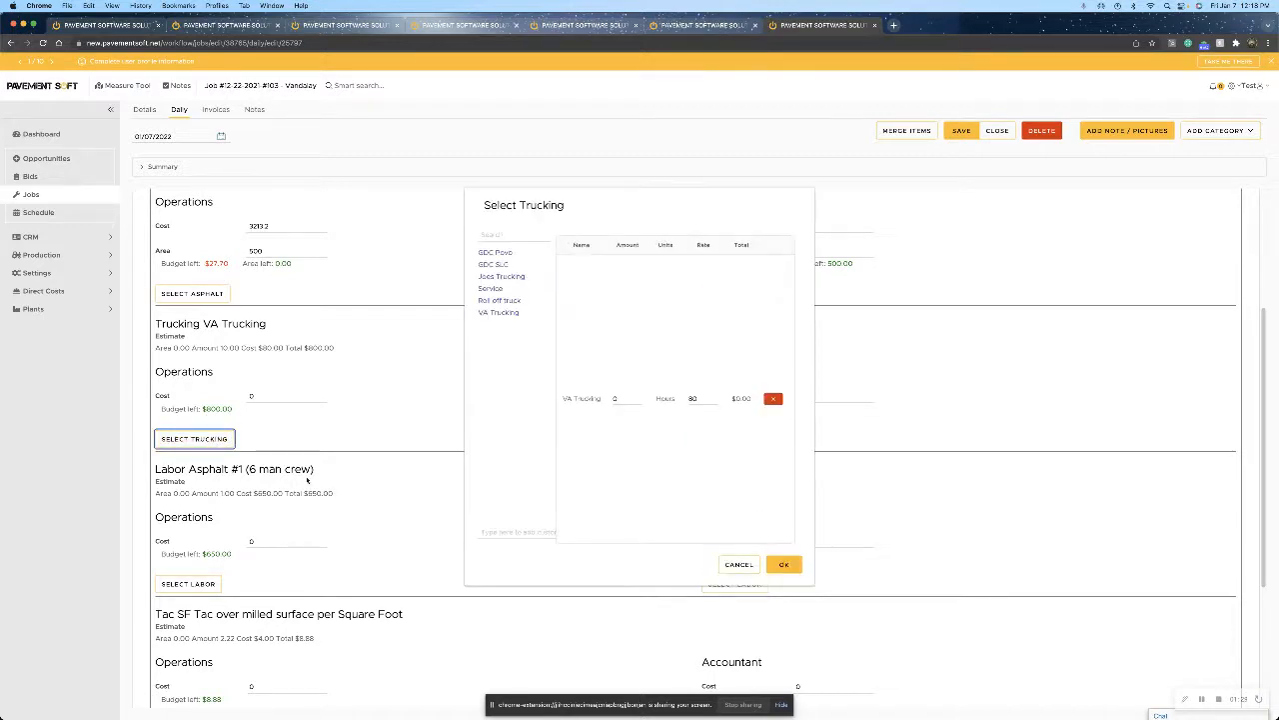
{"action": "left_click", "coordinate": [622, 399]}
{"action": "type", "text": "1"}
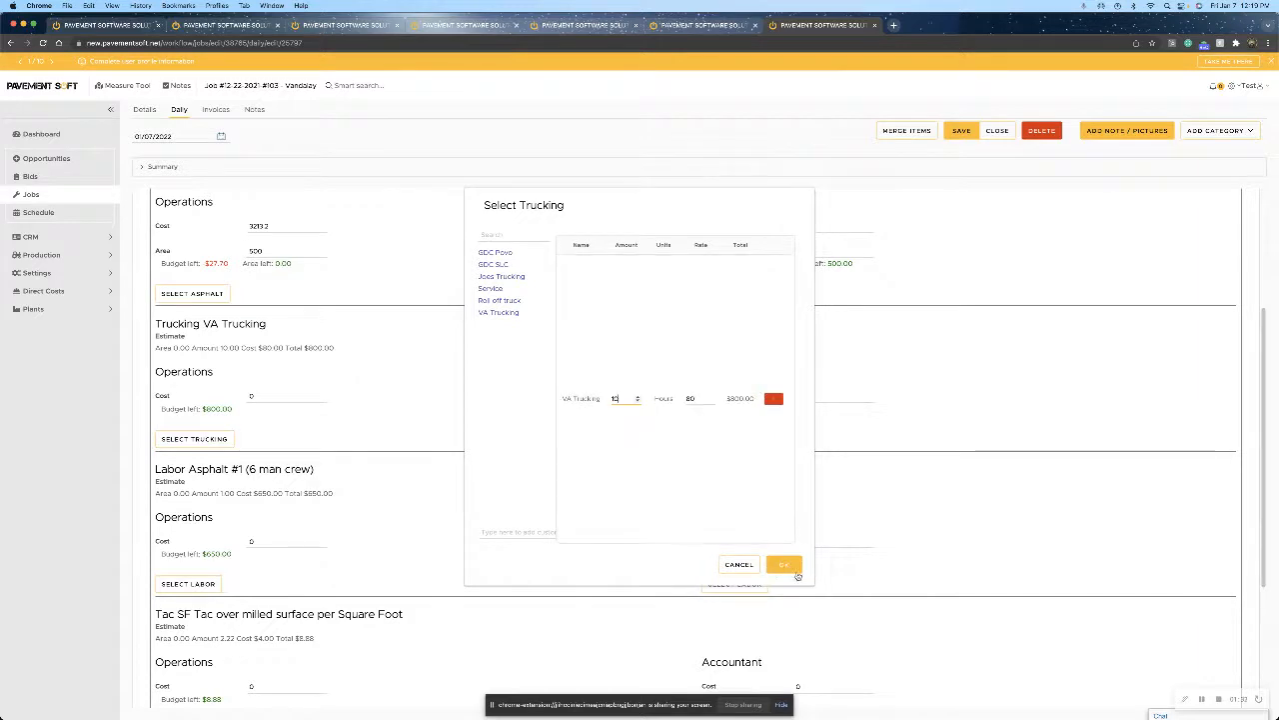
{"action": "left_click", "coordinate": [787, 567]}
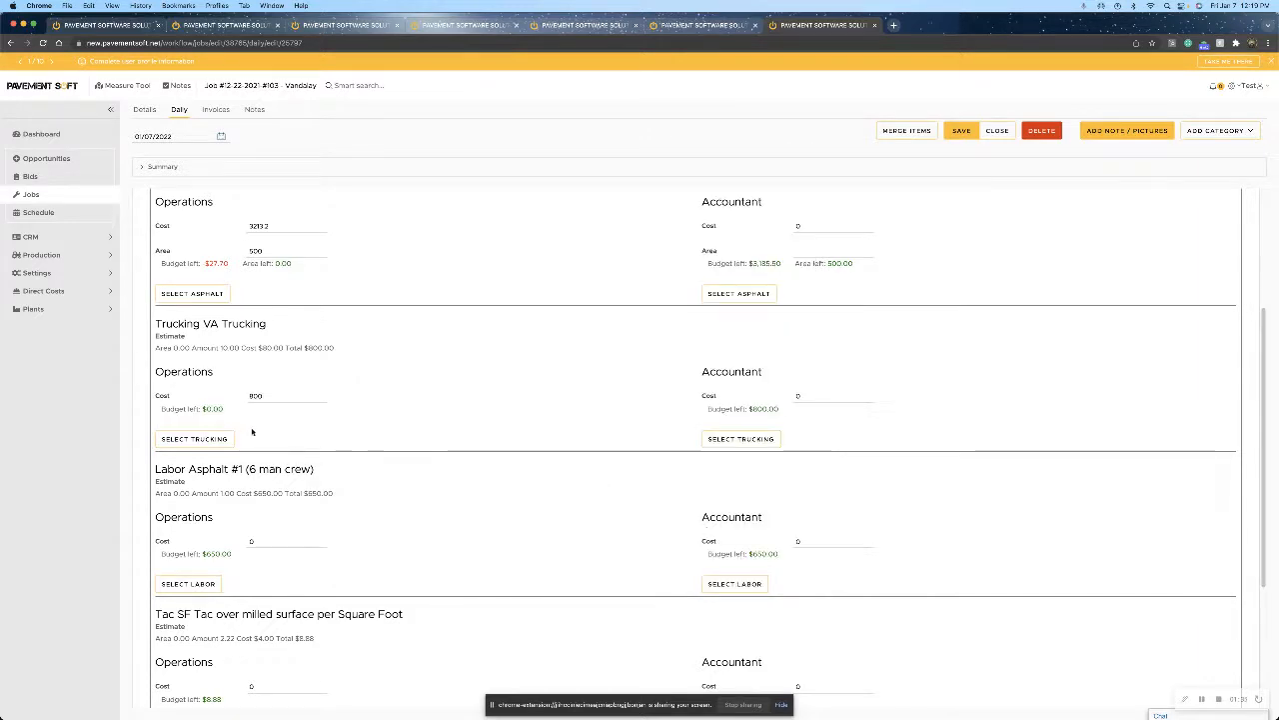
Add the first four Asphalt Crew 1 members at their regular, non-overtime rates to the Operations labor for Labor Asphalt #1
{"action": "scroll", "coordinate": [327, 492], "scroll_direction": "down", "scroll_amount": 3}
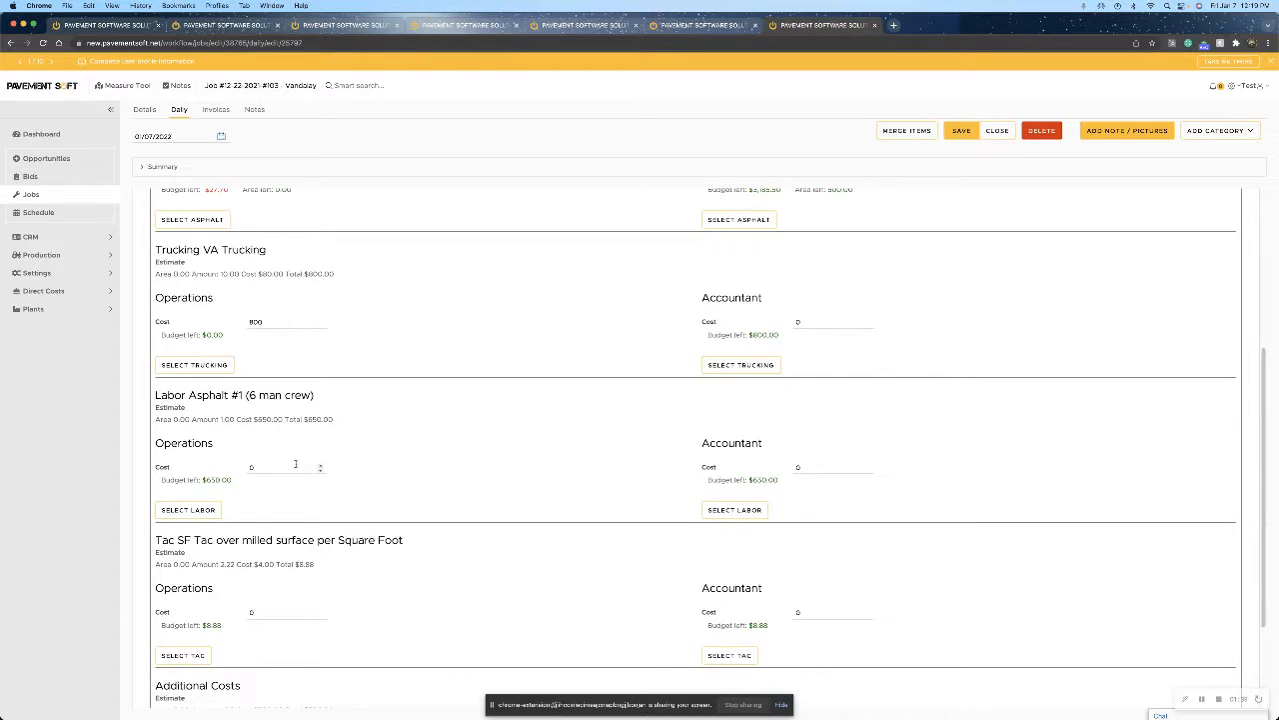
{"action": "left_click", "coordinate": [193, 511]}
{"action": "left_click", "coordinate": [422, 370]}
{"action": "left_click", "coordinate": [447, 386]}
{"action": "left_click", "coordinate": [450, 418]}
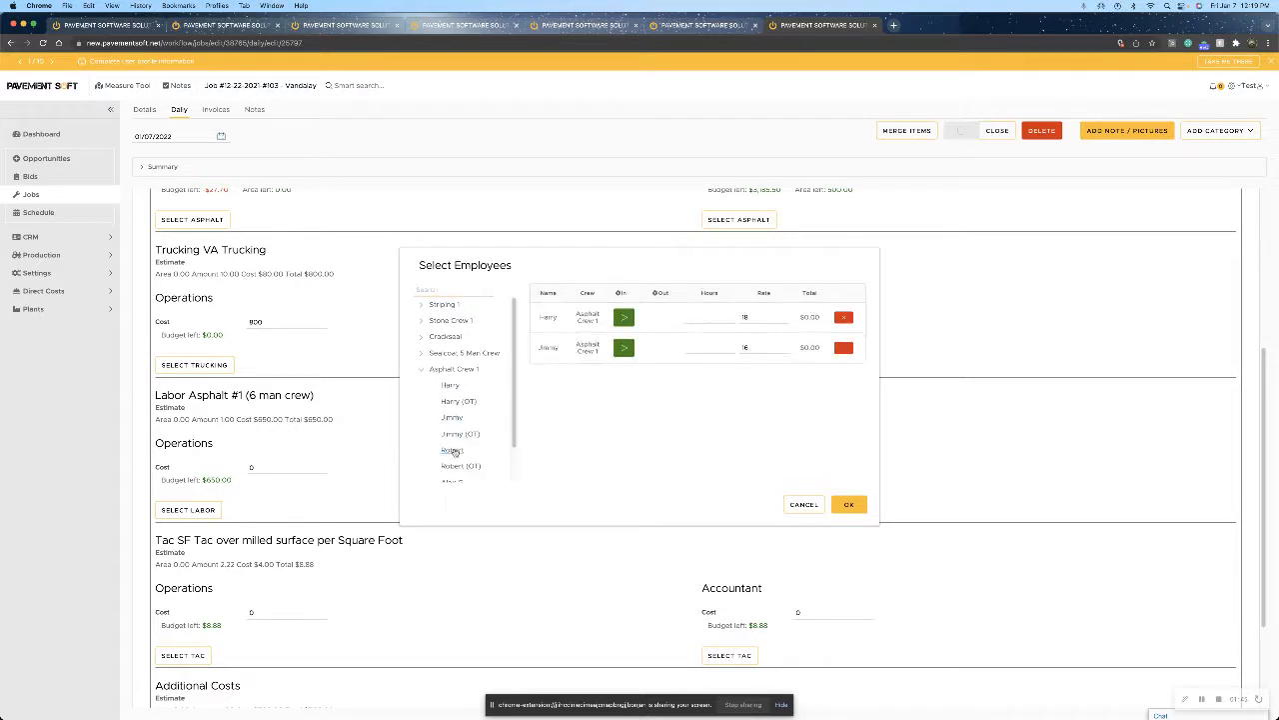
{"action": "left_click", "coordinate": [452, 450]}
{"action": "left_click", "coordinate": [451, 480]}
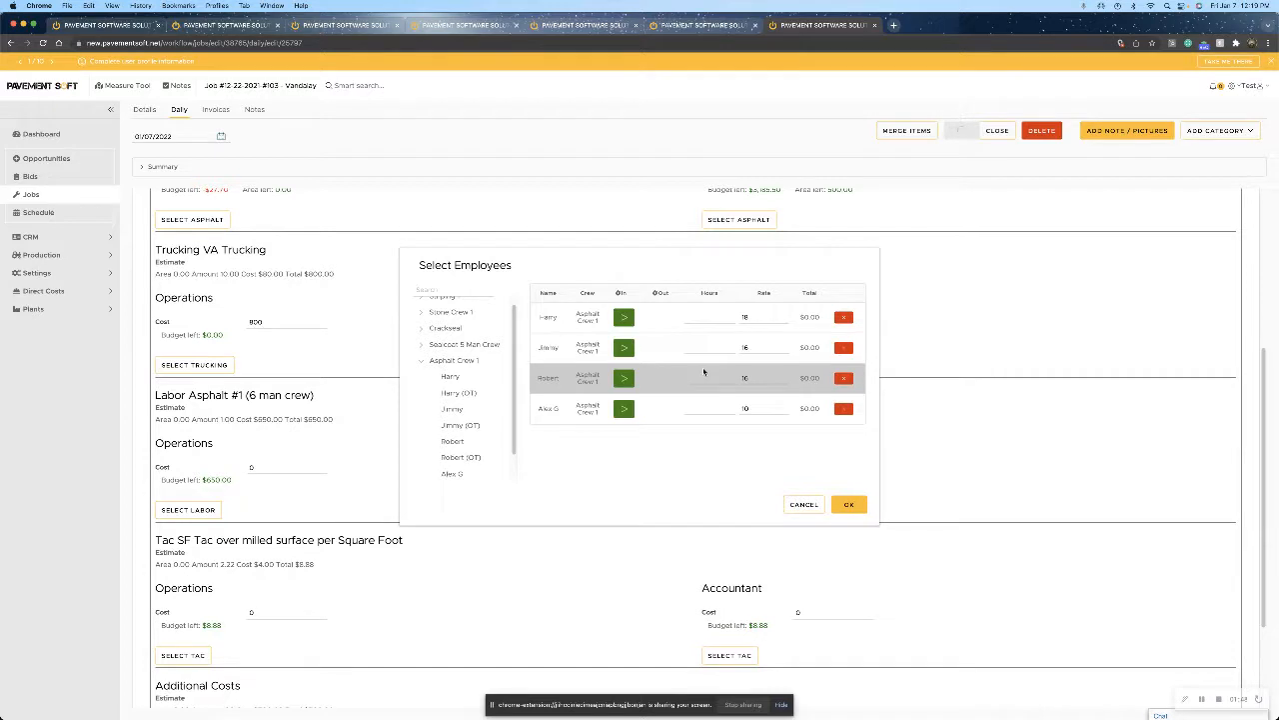
Clock the first listed employee in and out, and set the hours of the other three employees to 10 each
{"action": "left_click", "coordinate": [630, 322]}
{"action": "left_click", "coordinate": [657, 320]}
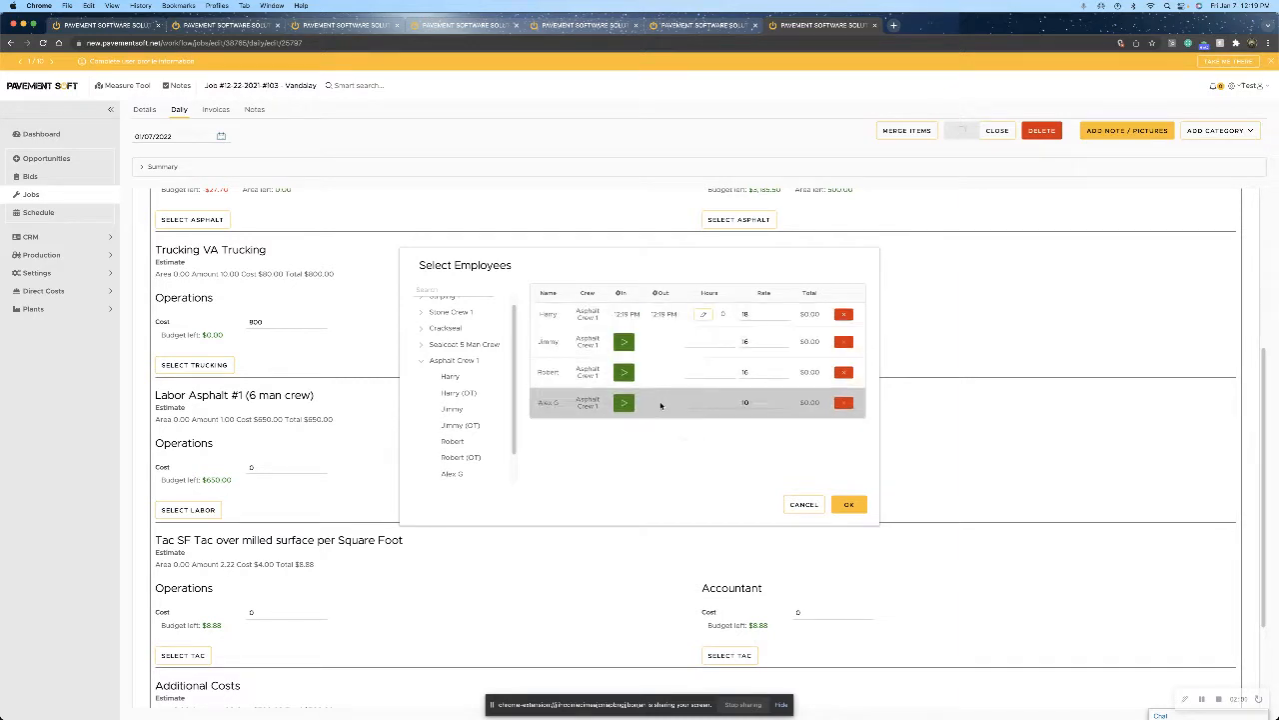
{"action": "left_click", "coordinate": [700, 341]}
{"action": "type", "text": "10"}
{"action": "left_click", "coordinate": [697, 372]}
{"action": "type", "text": "10"}
{"action": "left_click", "coordinate": [704, 403]}
{"action": "type", "text": "10"}
Change the first employee's clock-in time to 07:19 AM and clock-out time to 05:19 PM, and accept the labor entries
{"action": "left_click", "coordinate": [703, 316]}
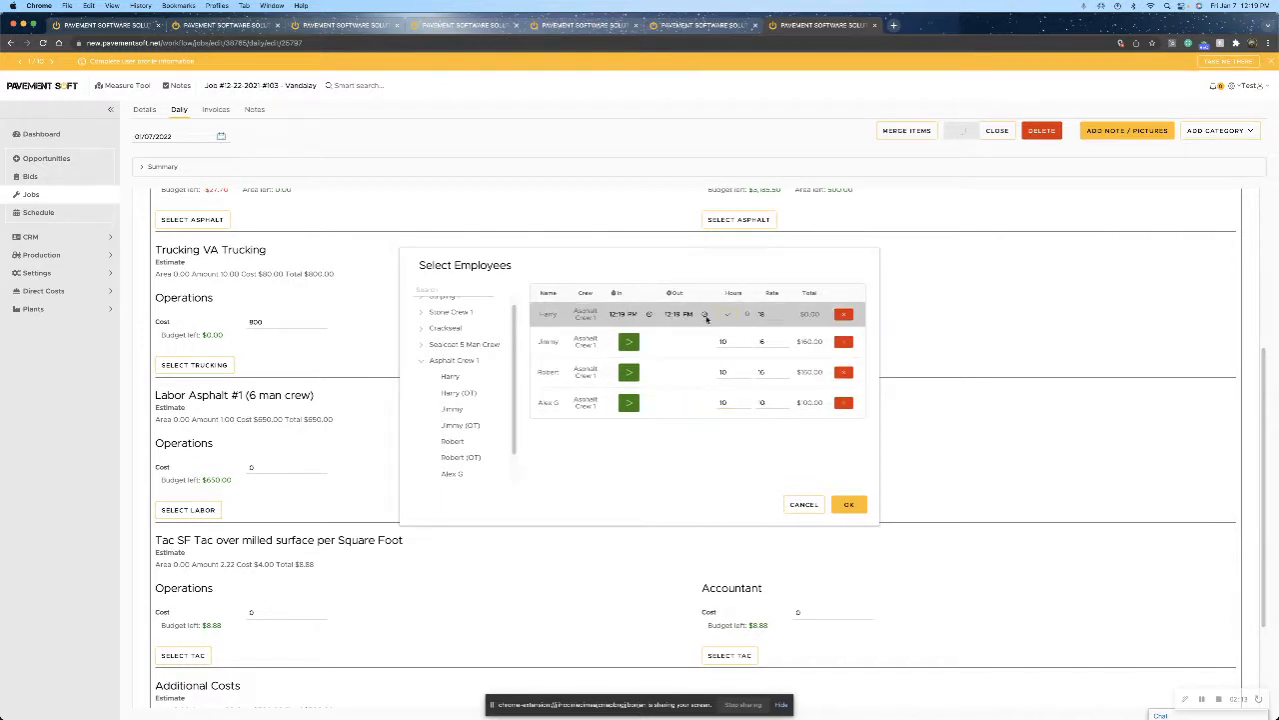
{"action": "left_click", "coordinate": [643, 315]}
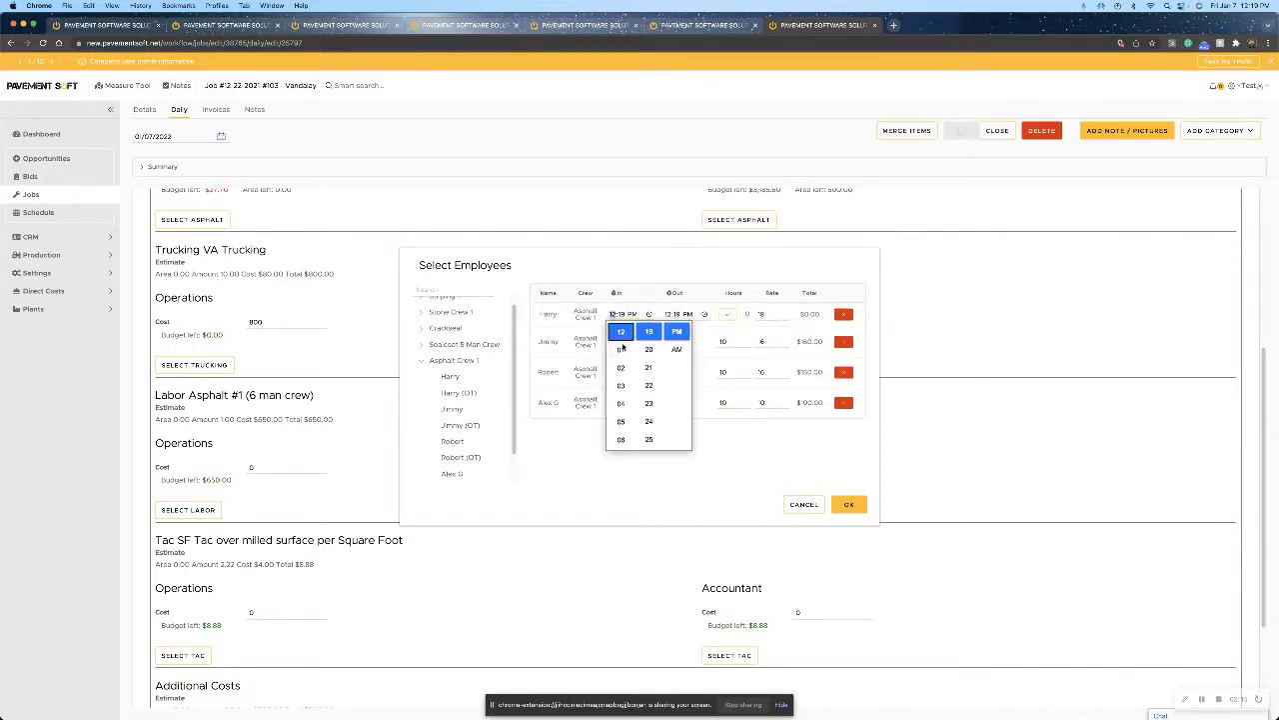
{"action": "left_click", "coordinate": [620, 367]}
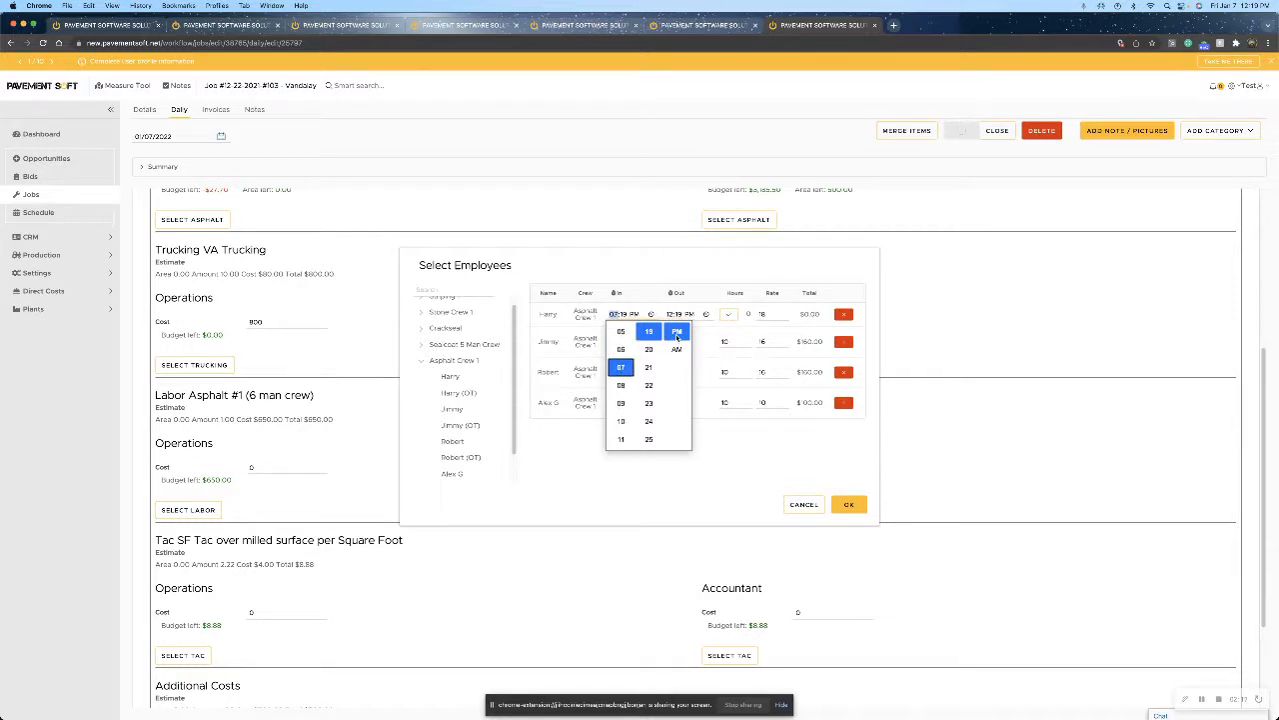
{"action": "left_click", "coordinate": [677, 349]}
{"action": "left_click", "coordinate": [682, 314]}
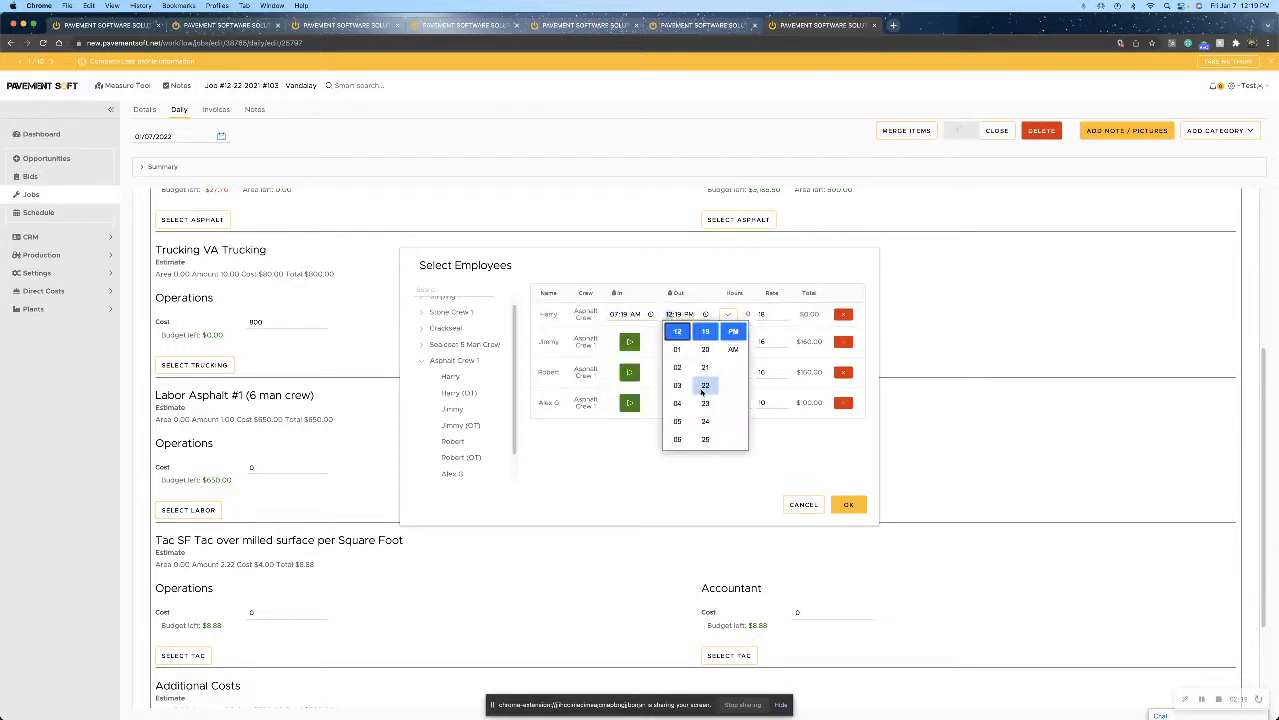
{"action": "left_click", "coordinate": [678, 421]}
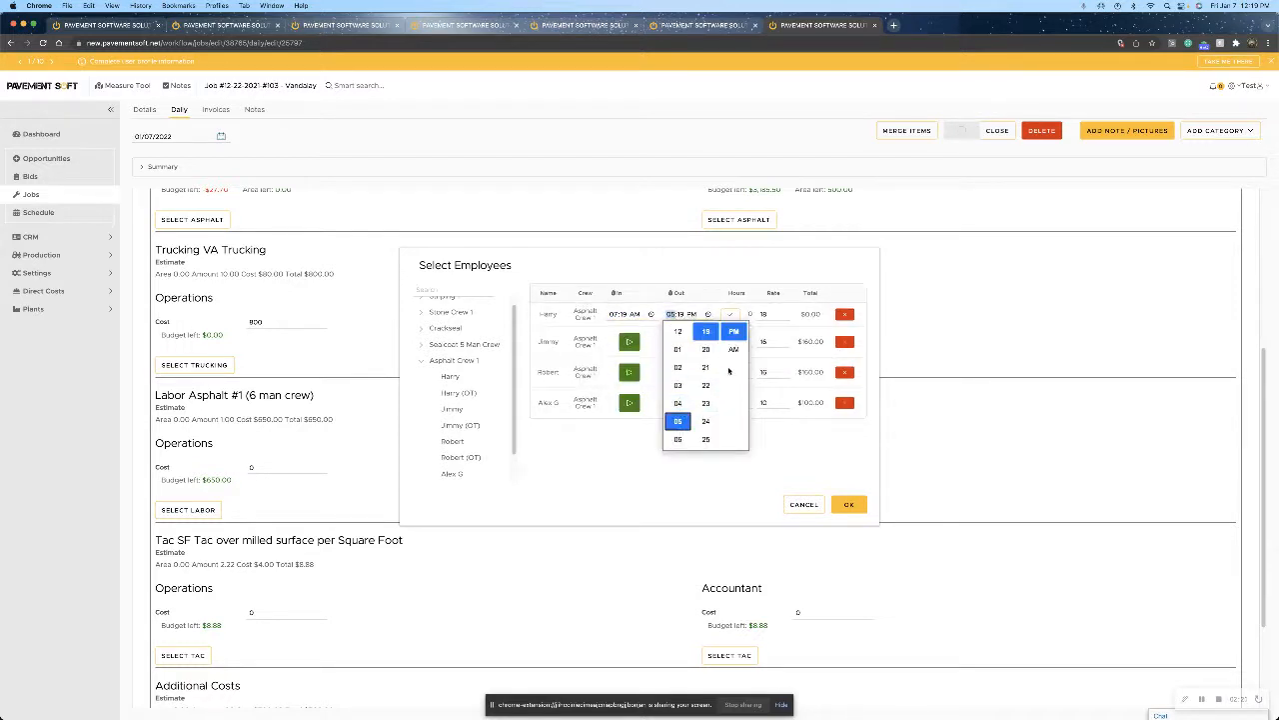
{"action": "left_click", "coordinate": [759, 446]}
{"action": "left_click", "coordinate": [730, 314]}
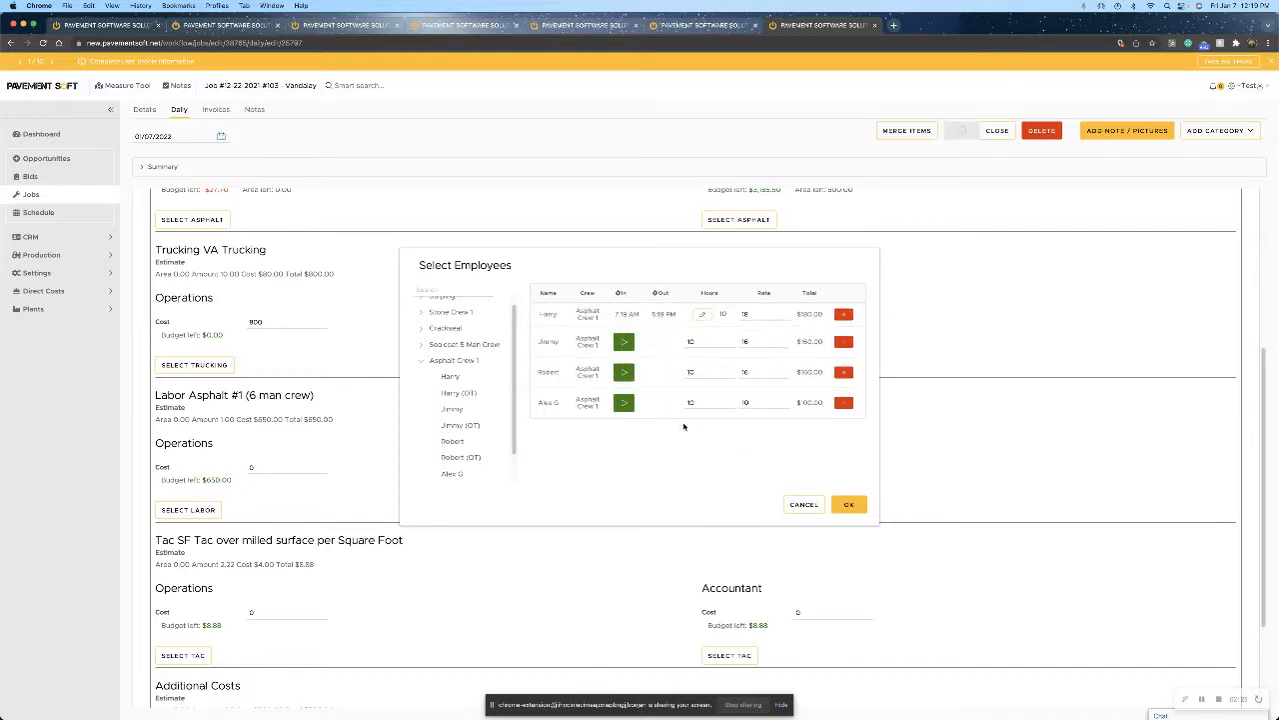
{"action": "left_click", "coordinate": [849, 504]}
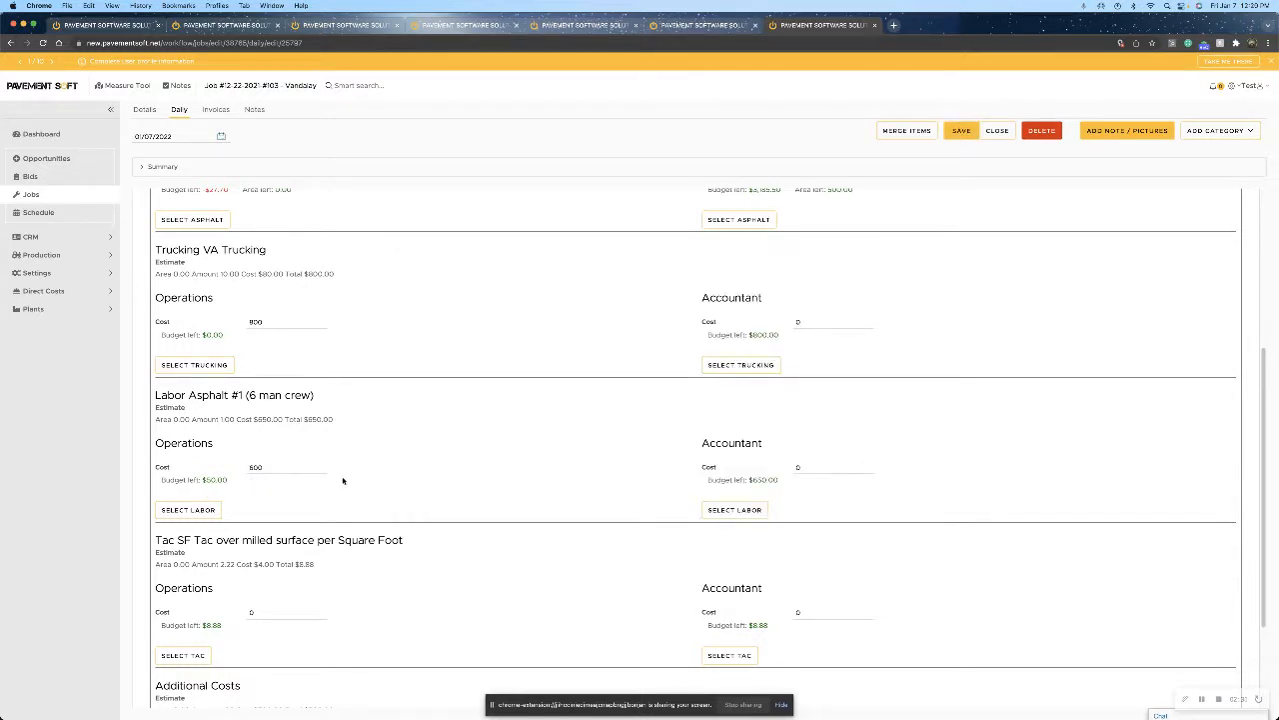
Record an Operations amount of 4 for the SF Tac over milled surface per Square Foot
{"action": "scroll", "coordinate": [342, 481], "scroll_direction": "down", "scroll_amount": 3}
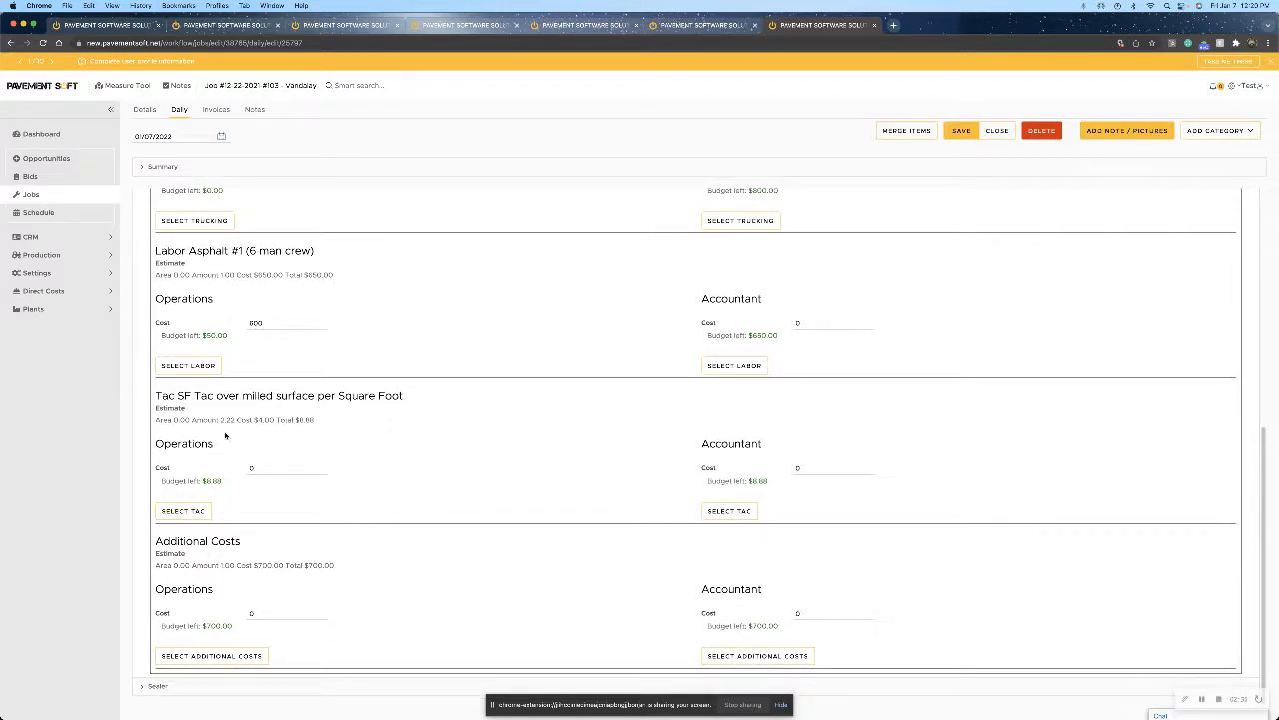
{"action": "left_click", "coordinate": [194, 510]}
{"action": "left_click", "coordinate": [632, 398]}
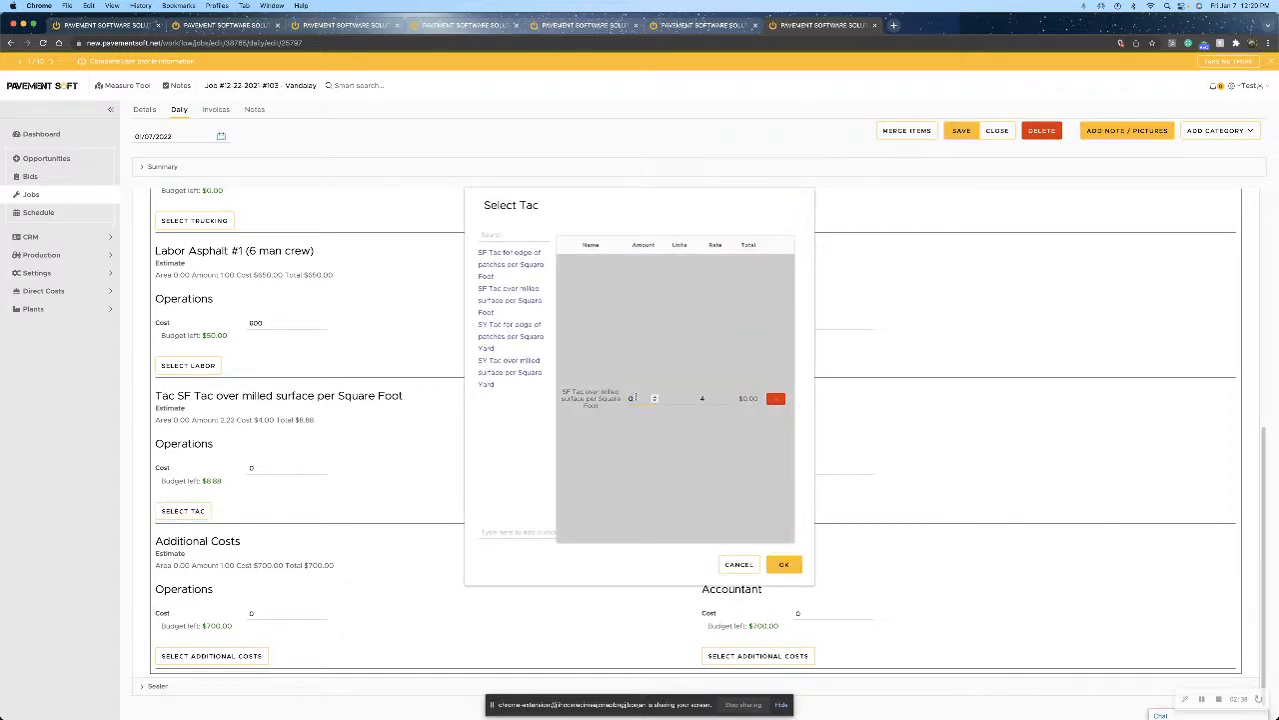
{"action": "type", "text": "4"}
{"action": "left_click", "coordinate": [782, 564]}
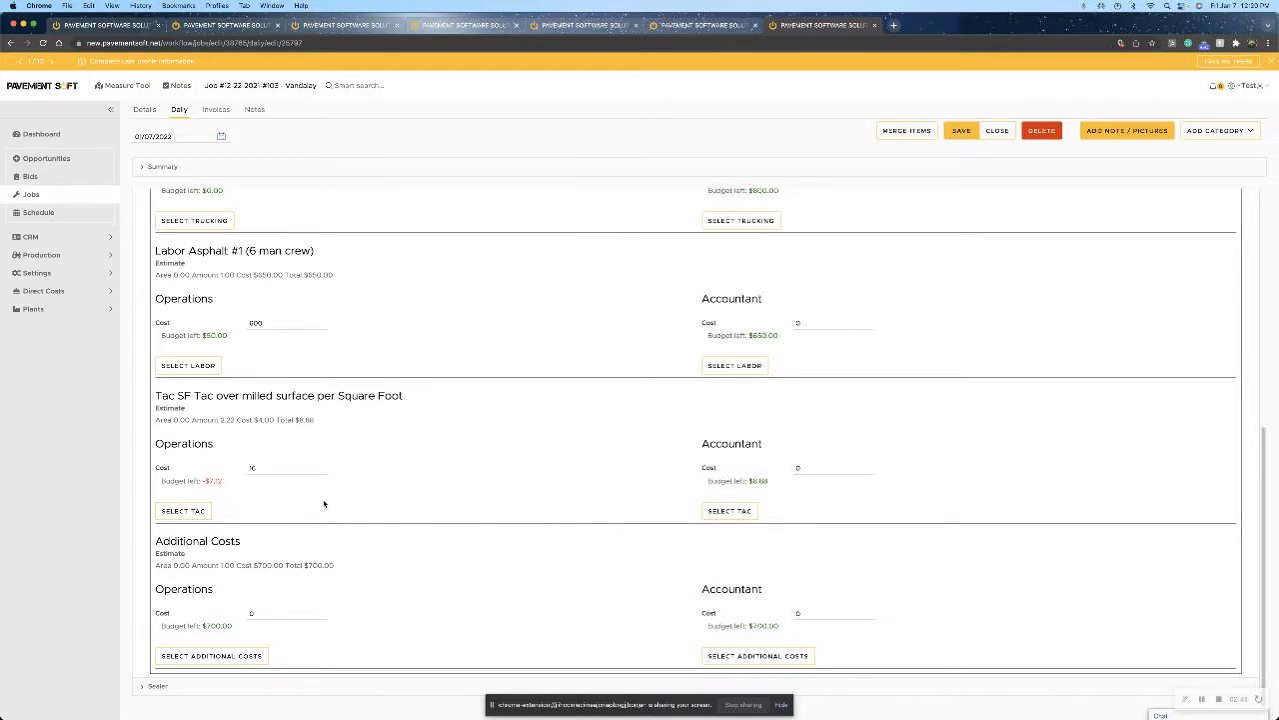
Record 1 day of Water Truck Per Day under the Operations additional costs
{"action": "left_click", "coordinate": [240, 657]}
{"action": "left_click", "coordinate": [633, 397]}
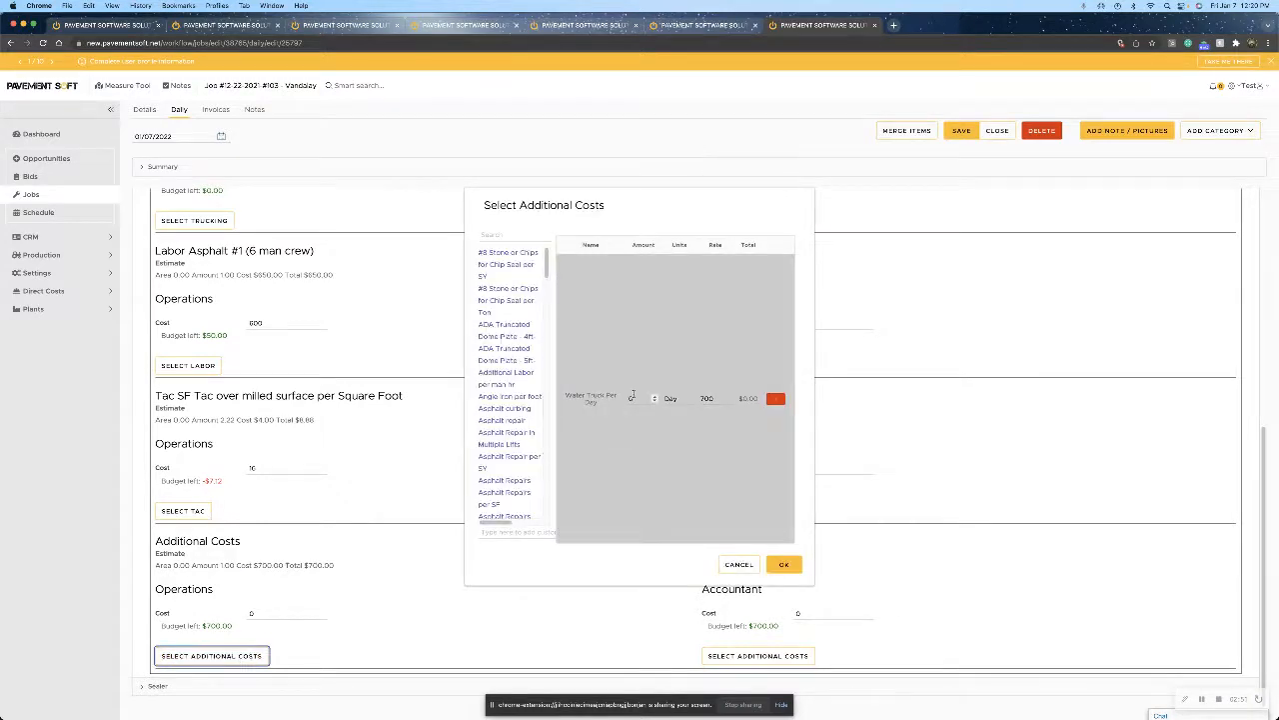
{"action": "type", "text": "1"}
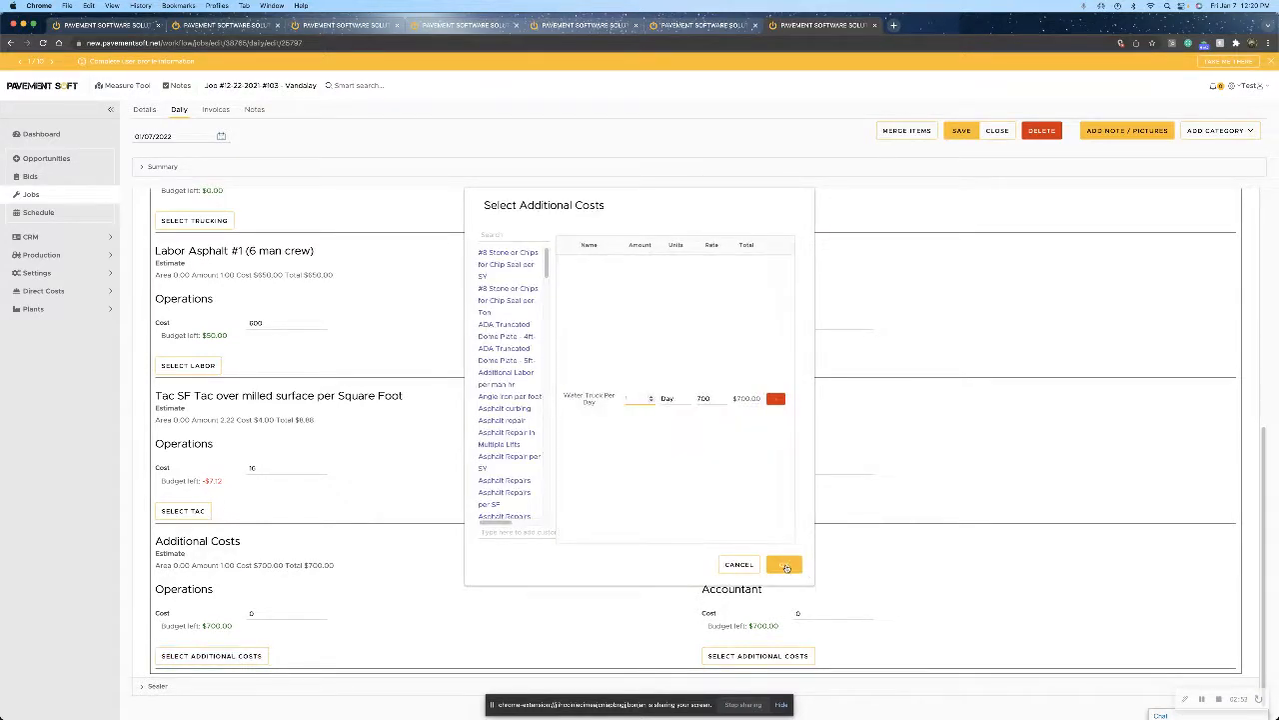
{"action": "left_click", "coordinate": [784, 563]}
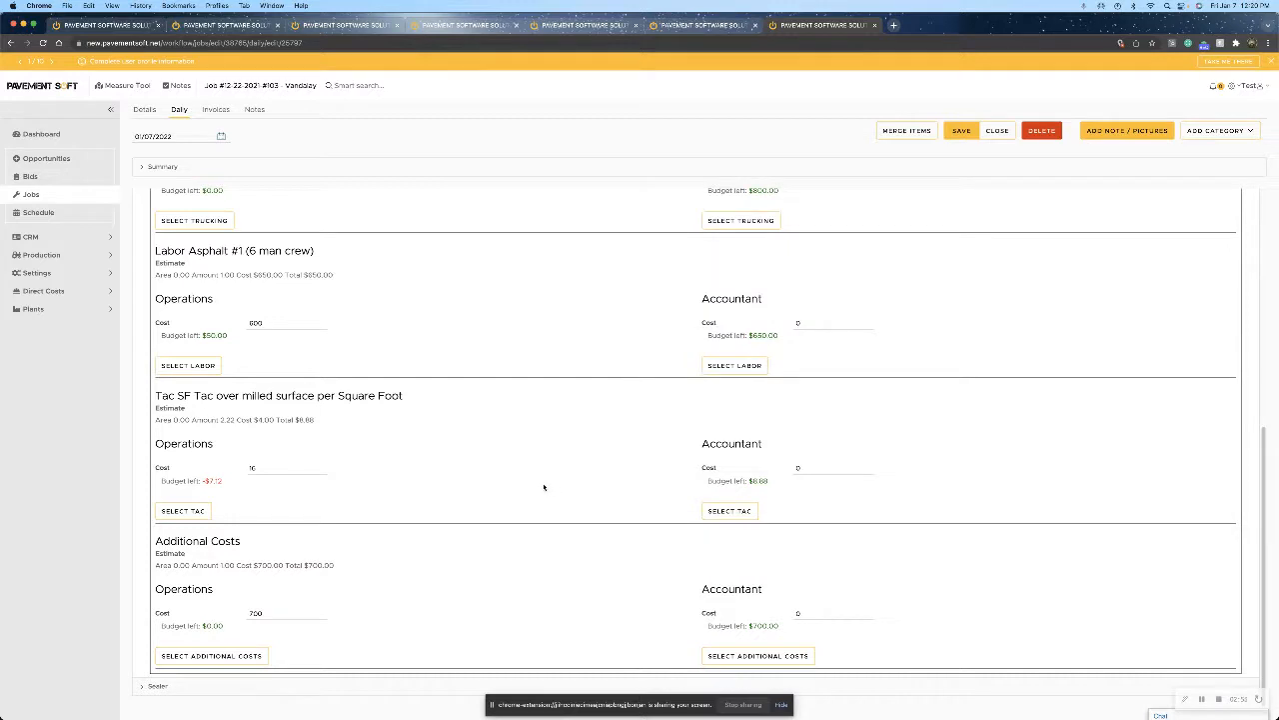
Record an Operations amount of 16 for the Sealcoat Install per SF (1 Coat application) in the Sealer category
{"action": "scroll", "coordinate": [542, 489], "scroll_direction": "up", "scroll_amount": 10}
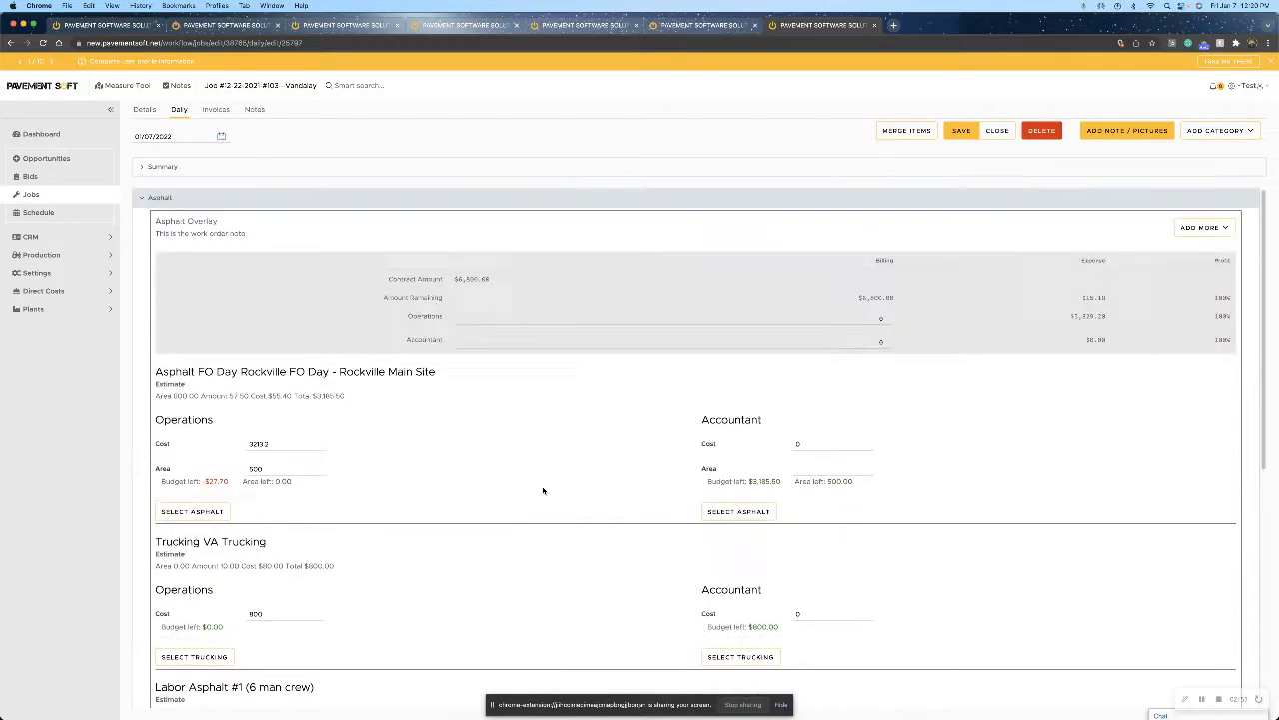
{"action": "left_click", "coordinate": [194, 199]}
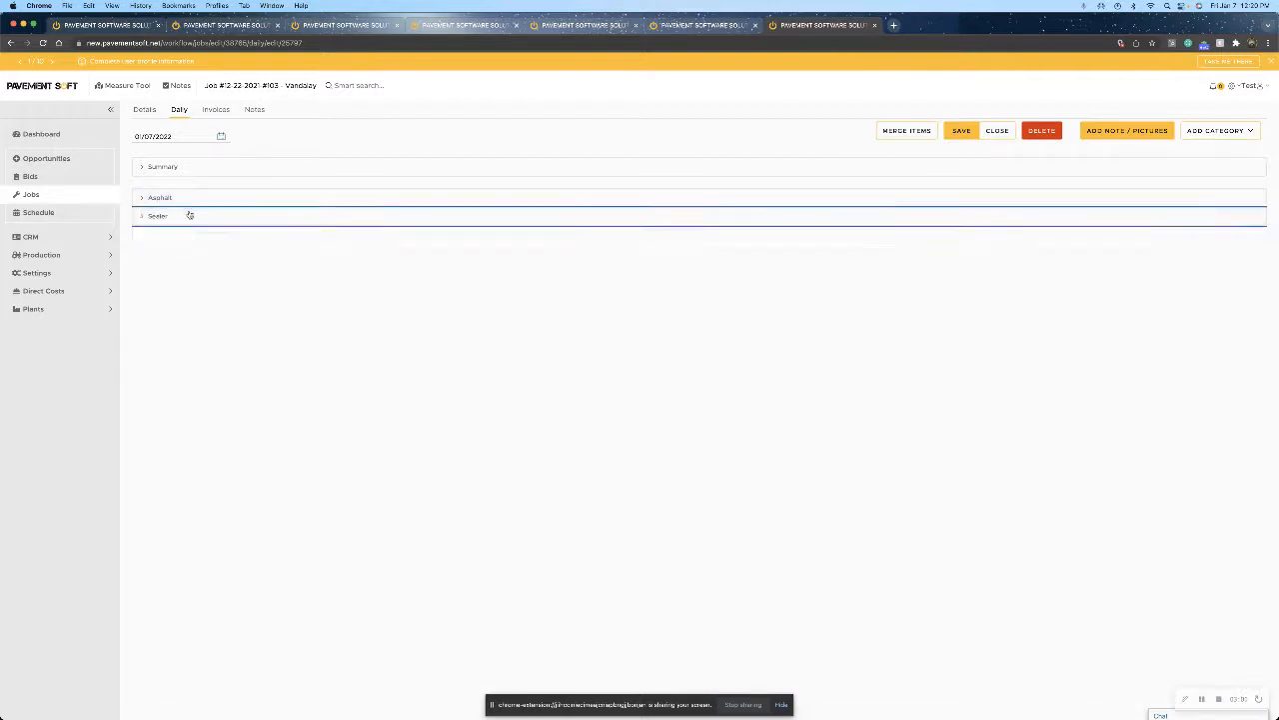
{"action": "left_click", "coordinate": [190, 215]}
{"action": "scroll", "coordinate": [404, 464], "scroll_direction": "down", "scroll_amount": 2}
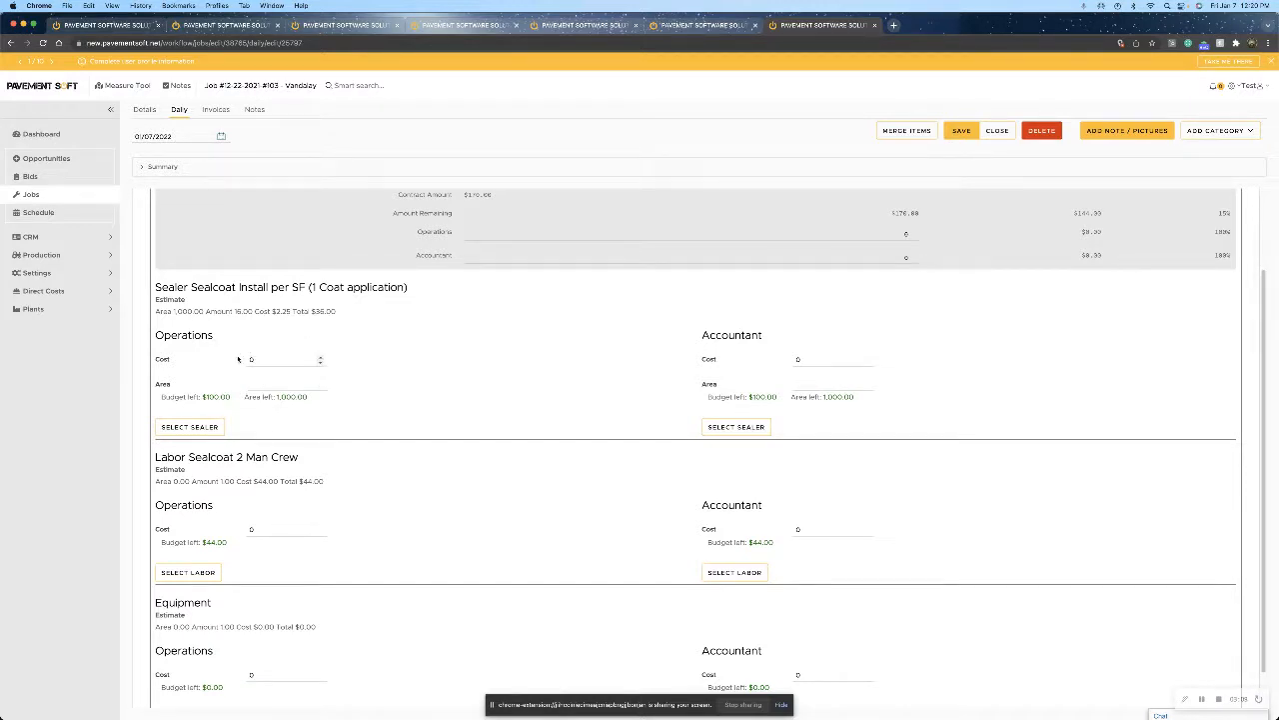
{"action": "left_click", "coordinate": [198, 428]}
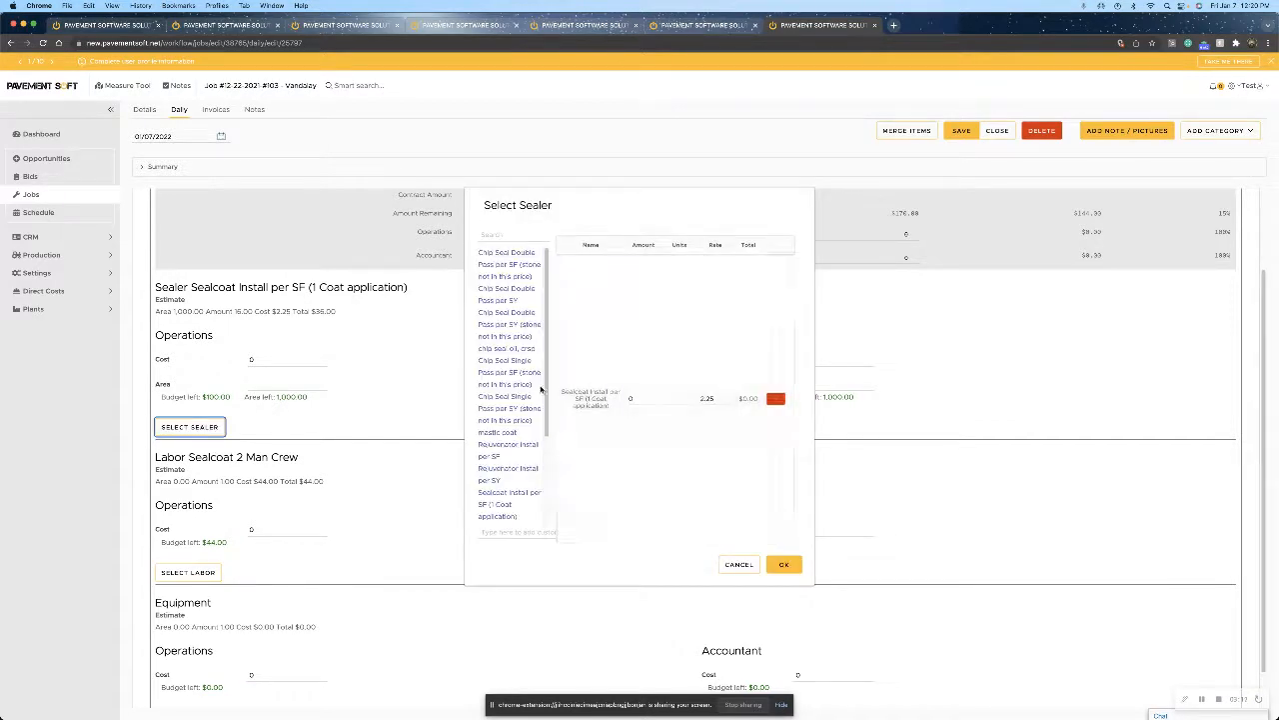
{"action": "left_click", "coordinate": [637, 398]}
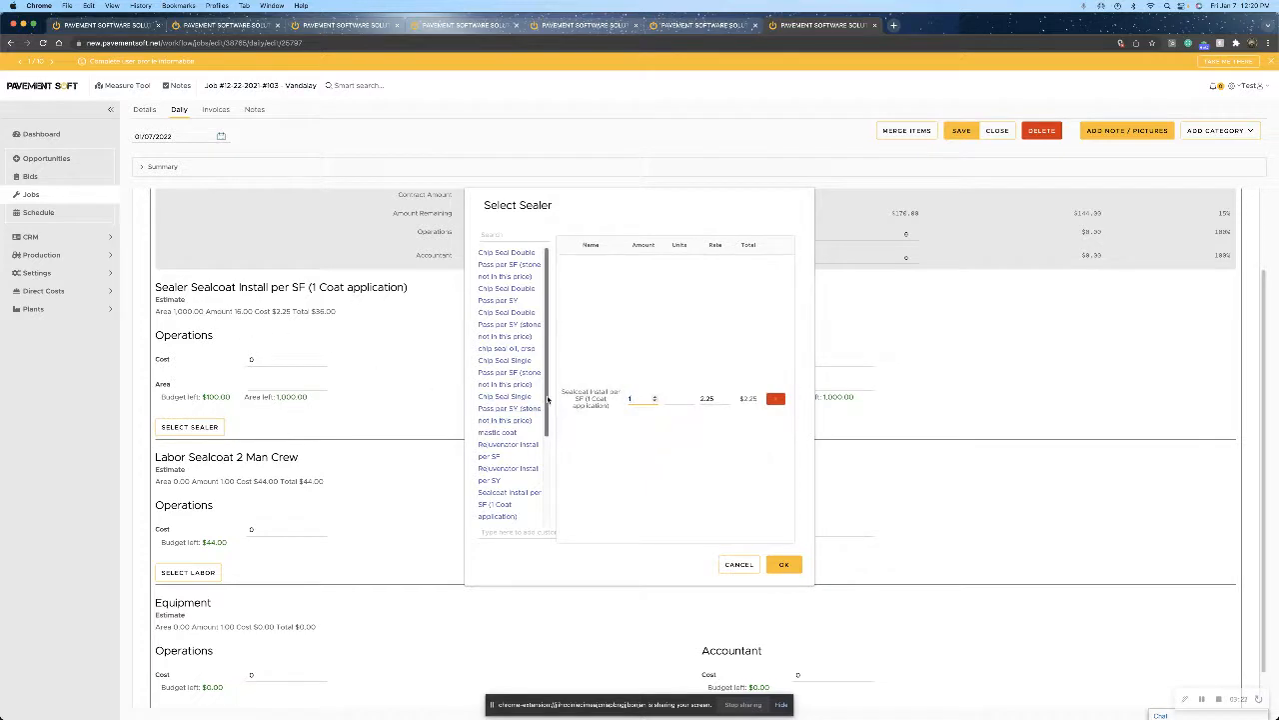
{"action": "left_click", "coordinate": [780, 567]}
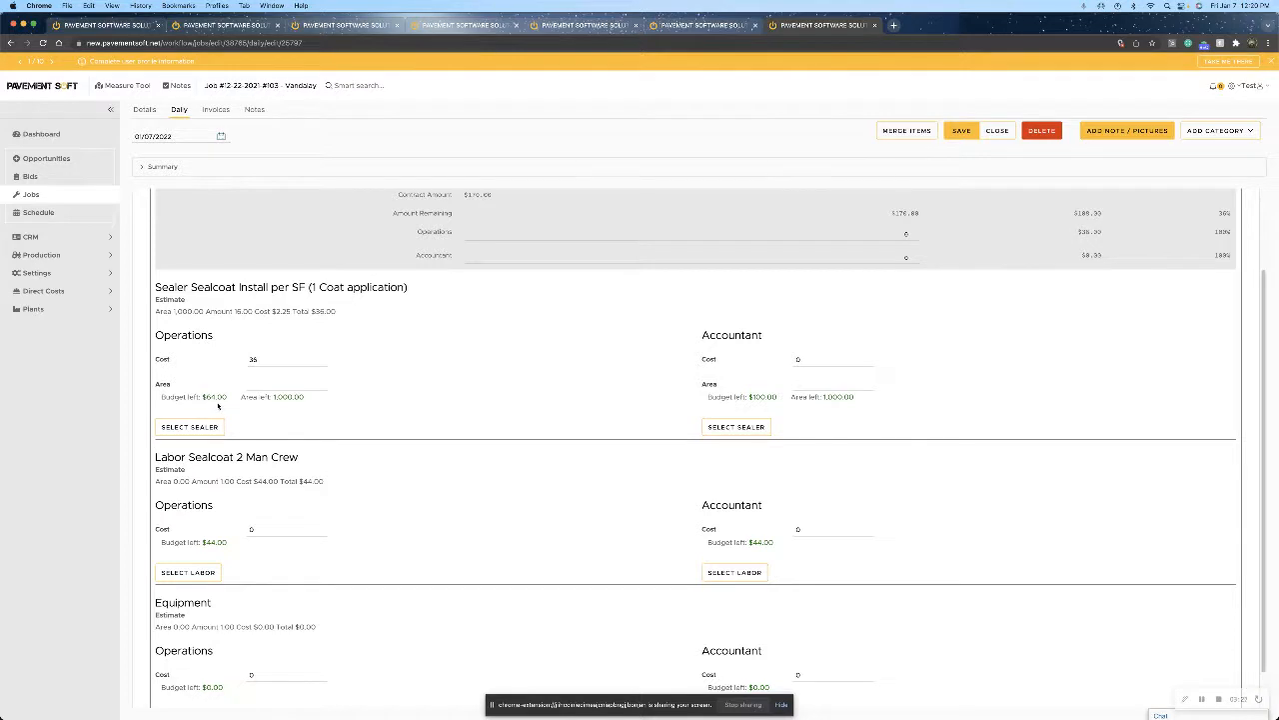
Set the Operations area of the Sealcoat Install per SF to 1010
{"action": "left_click", "coordinate": [257, 383]}
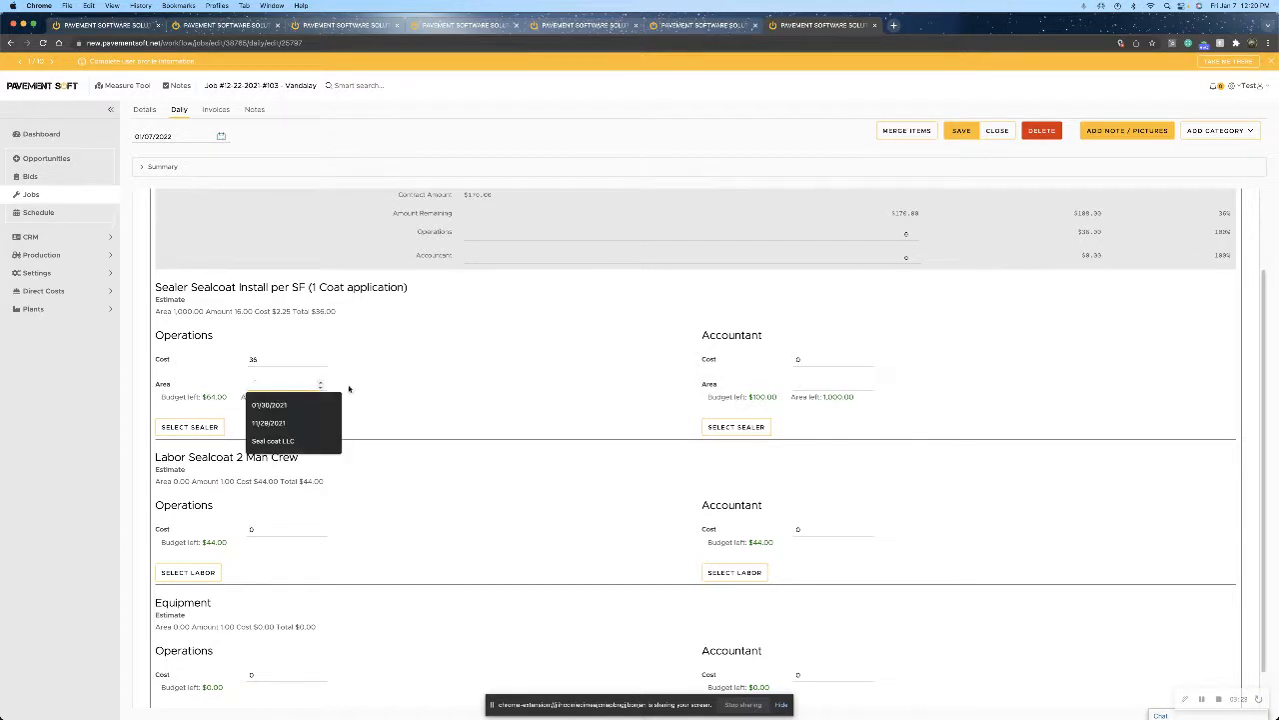
{"action": "type", "text": "1000"}
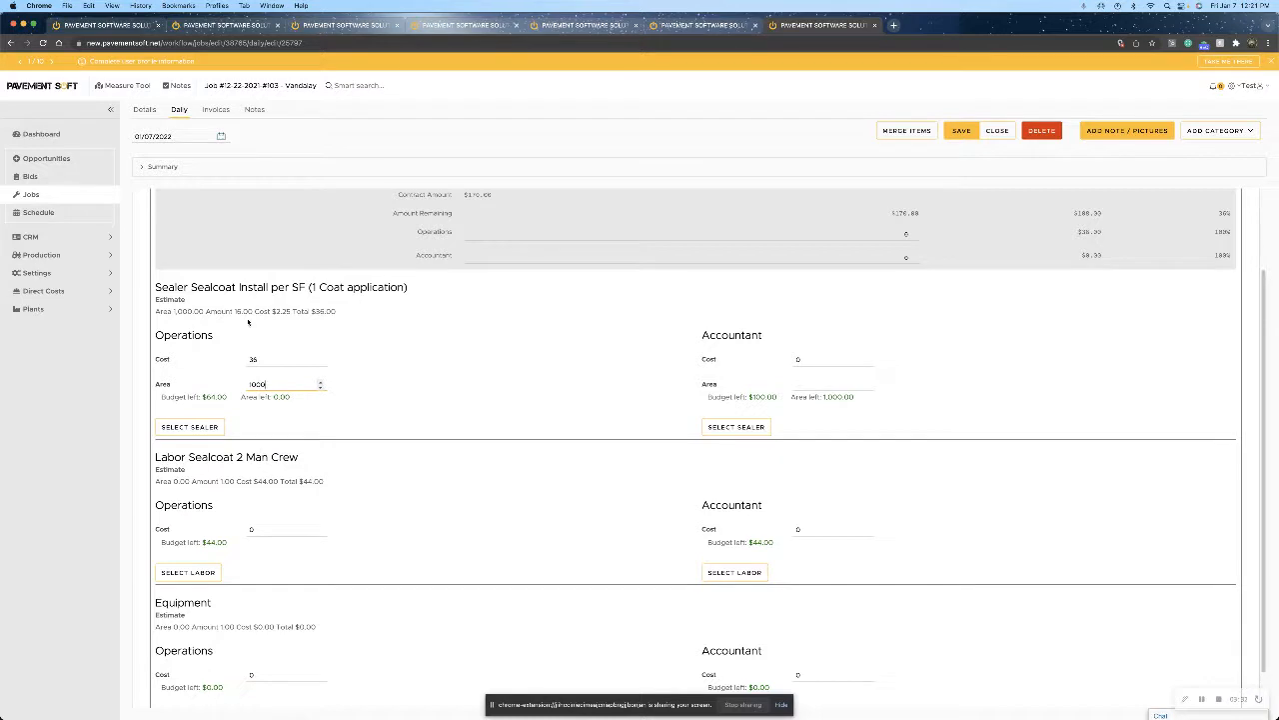
{"action": "key", "text": "BackSpace"}
{"action": "type", "text": "1"}
{"action": "left_click", "coordinate": [409, 390]}
Add the regular-time employee of the Striping 1 crew with 10 hours to the Operations labor of Sealcoat 2 Man Crew
{"action": "scroll", "coordinate": [289, 503], "scroll_direction": "down", "scroll_amount": 1}
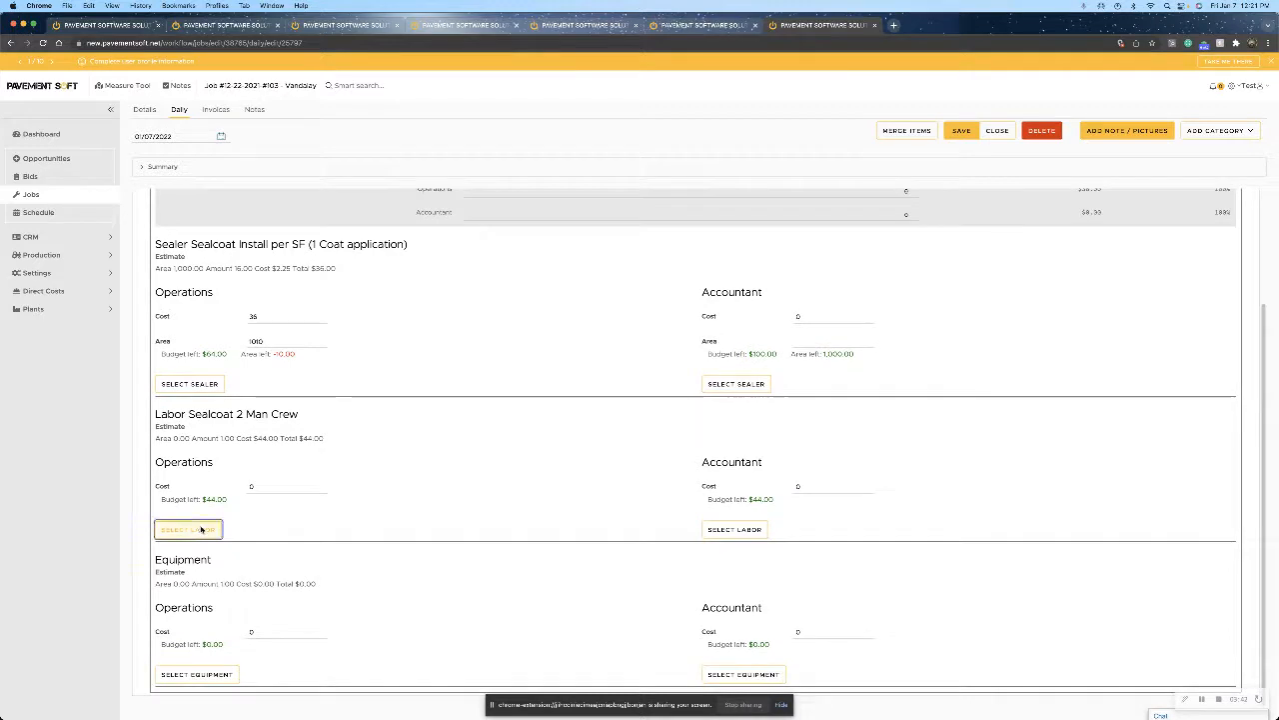
{"action": "left_click", "coordinate": [188, 529]}
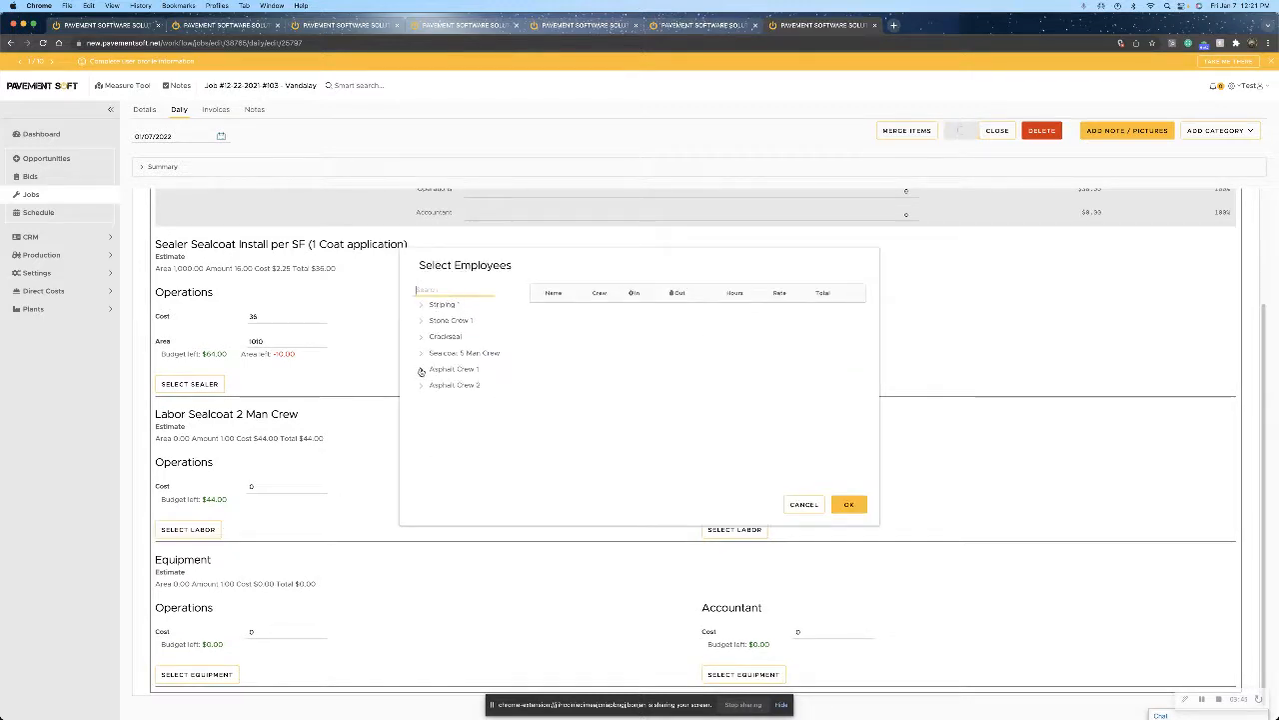
{"action": "left_click", "coordinate": [422, 303]}
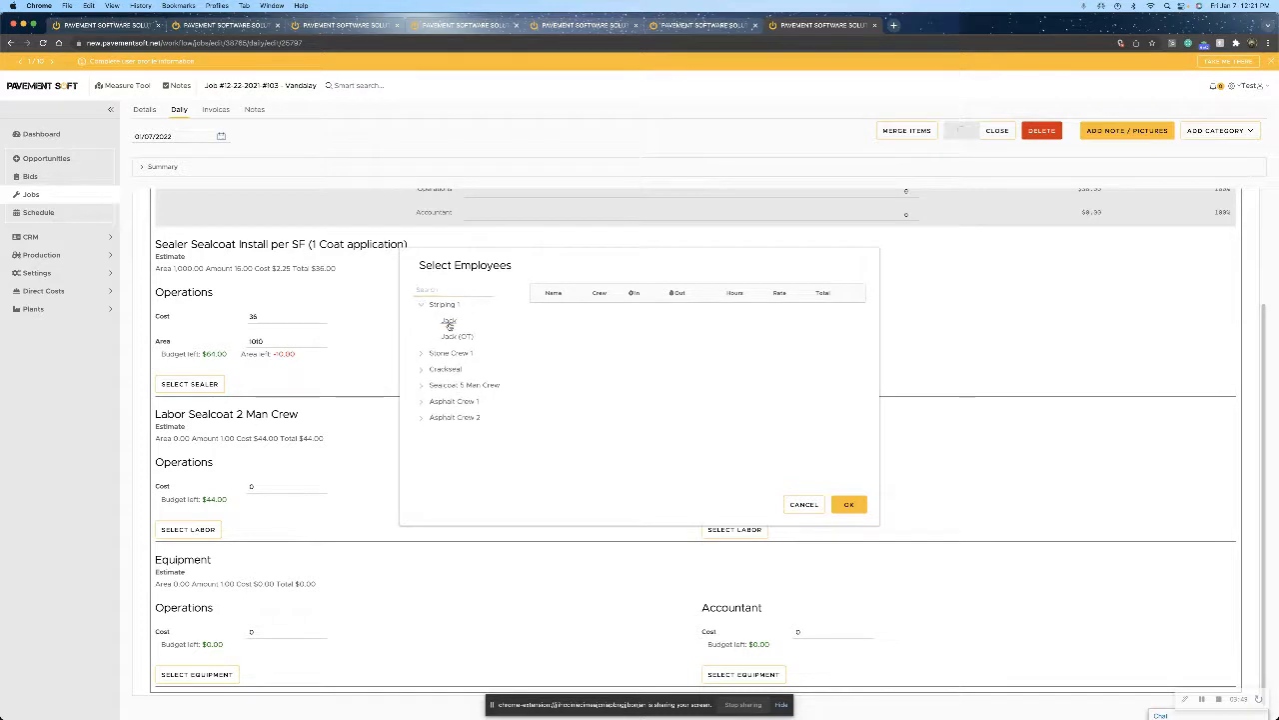
{"action": "left_click", "coordinate": [447, 321]}
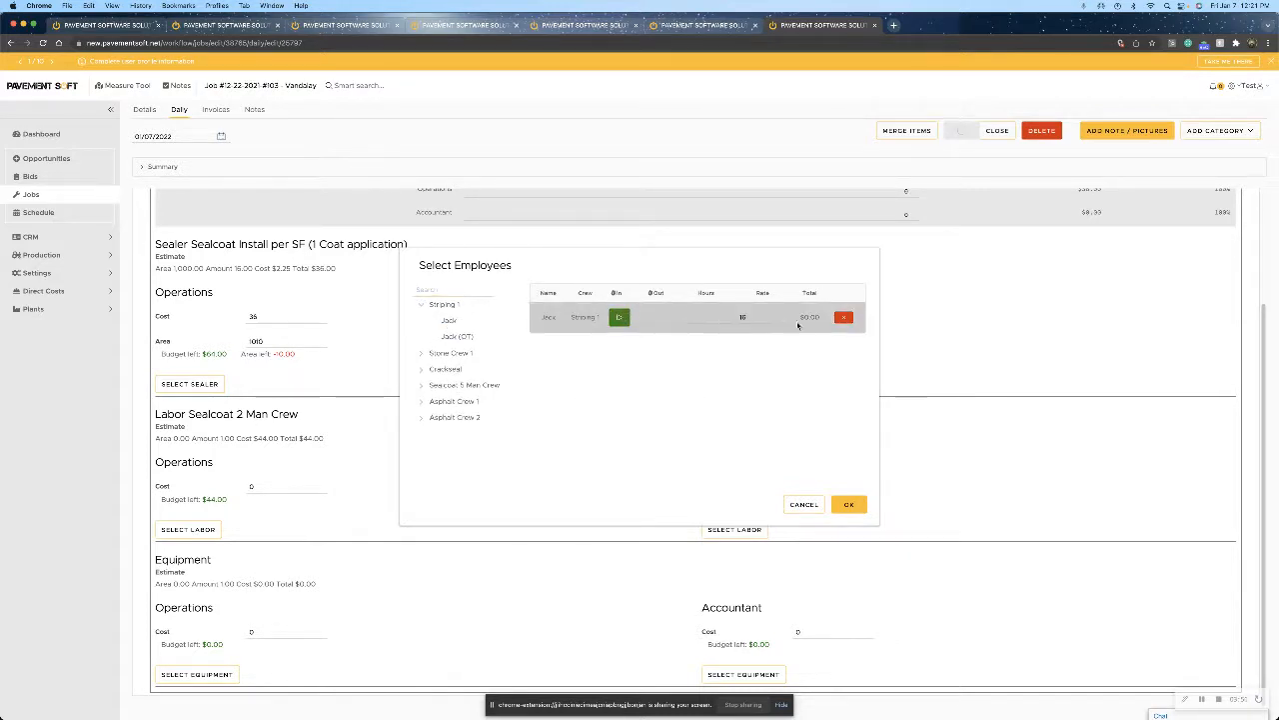
{"action": "type", "text": "10"}
{"action": "left_click", "coordinate": [846, 504]}
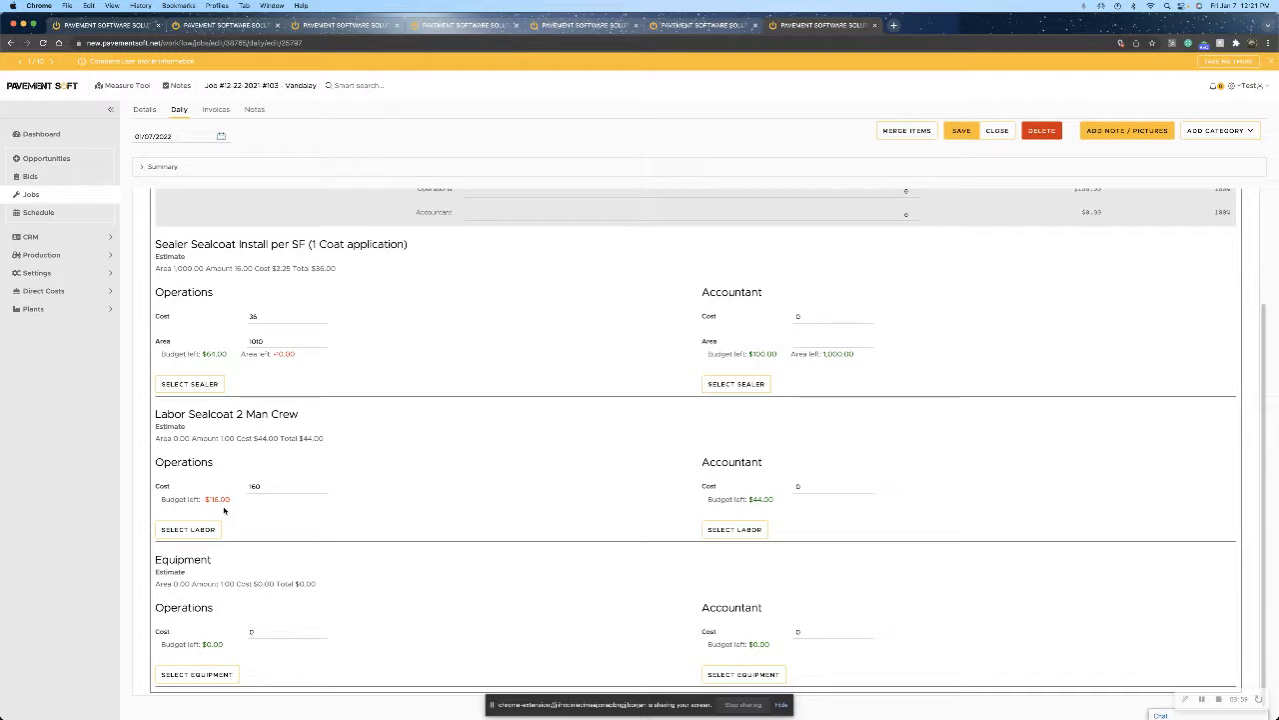
{"action": "left_click", "coordinate": [209, 671]}
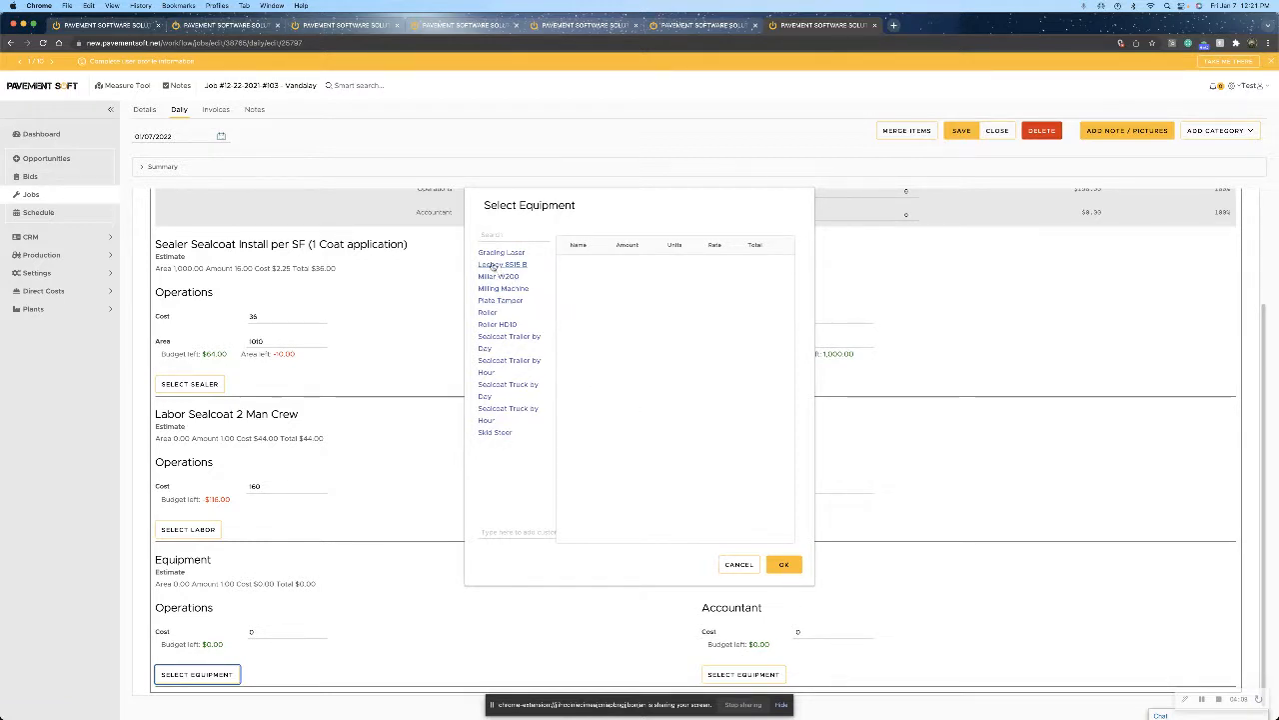
{"action": "left_click", "coordinate": [488, 289]}
{"action": "left_click", "coordinate": [487, 345]}
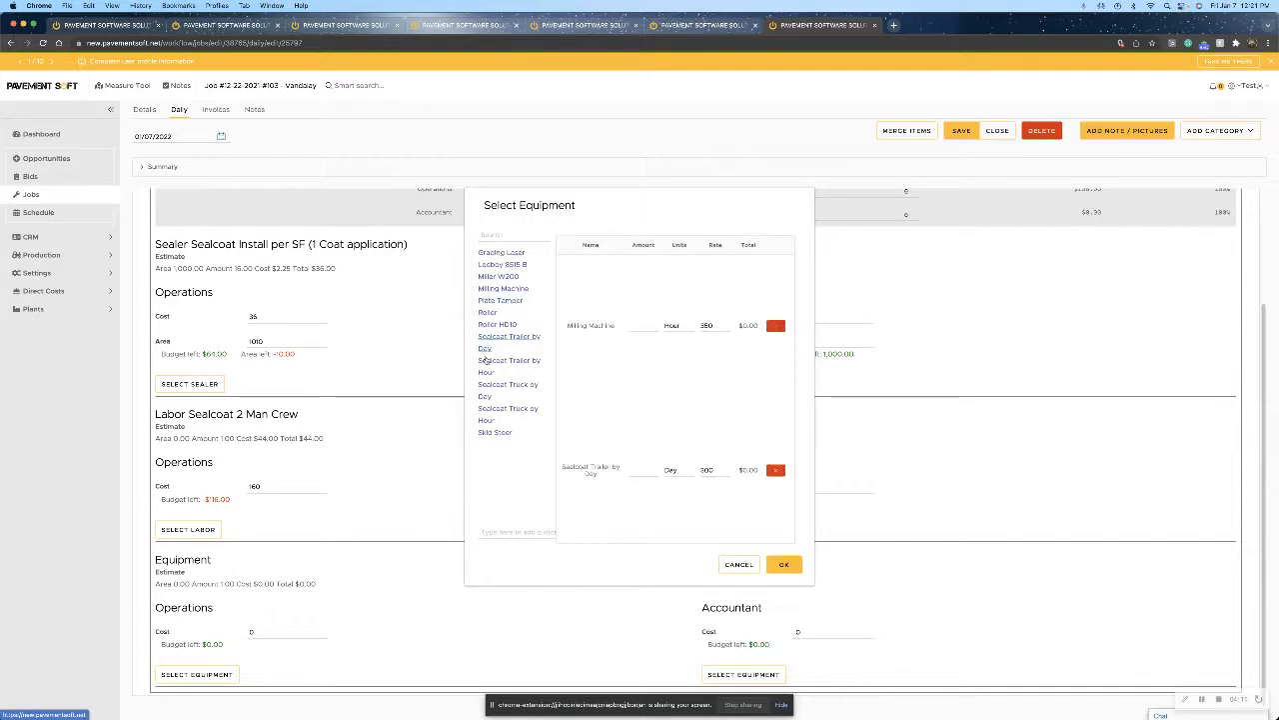
{"action": "left_click", "coordinate": [484, 389]}
{"action": "left_click", "coordinate": [485, 432]}
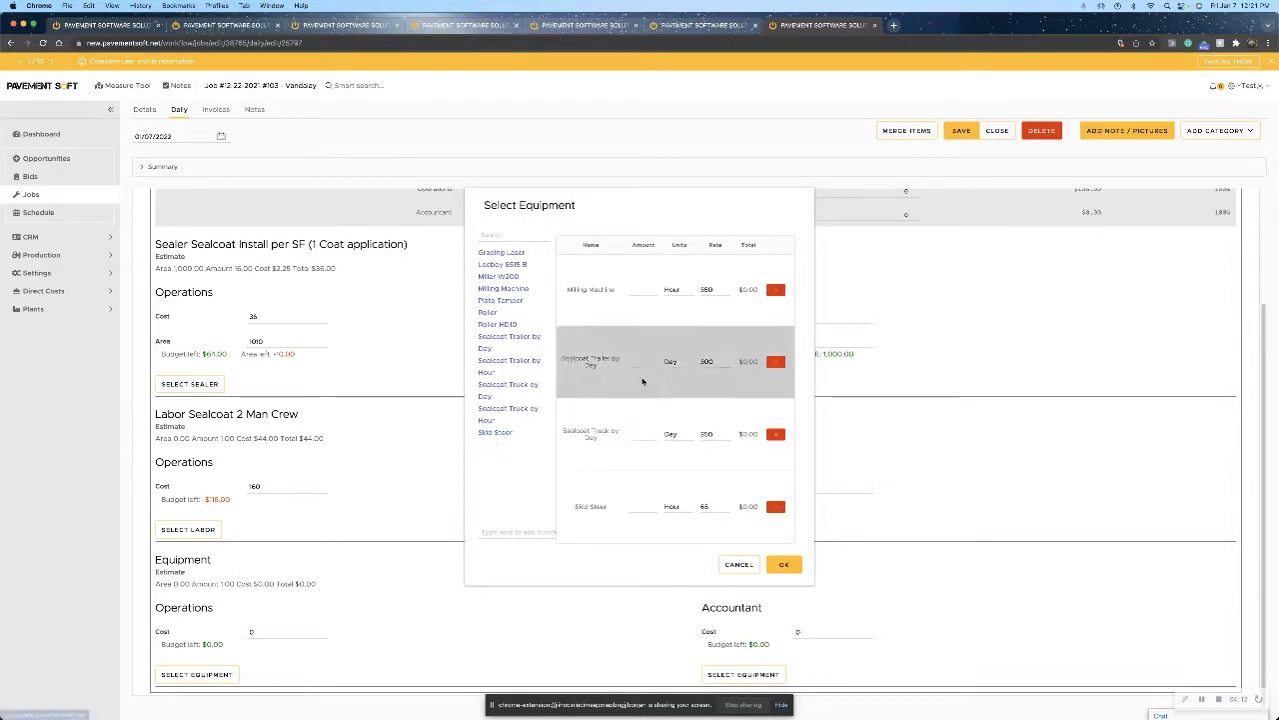
{"action": "left_click", "coordinate": [631, 289]}
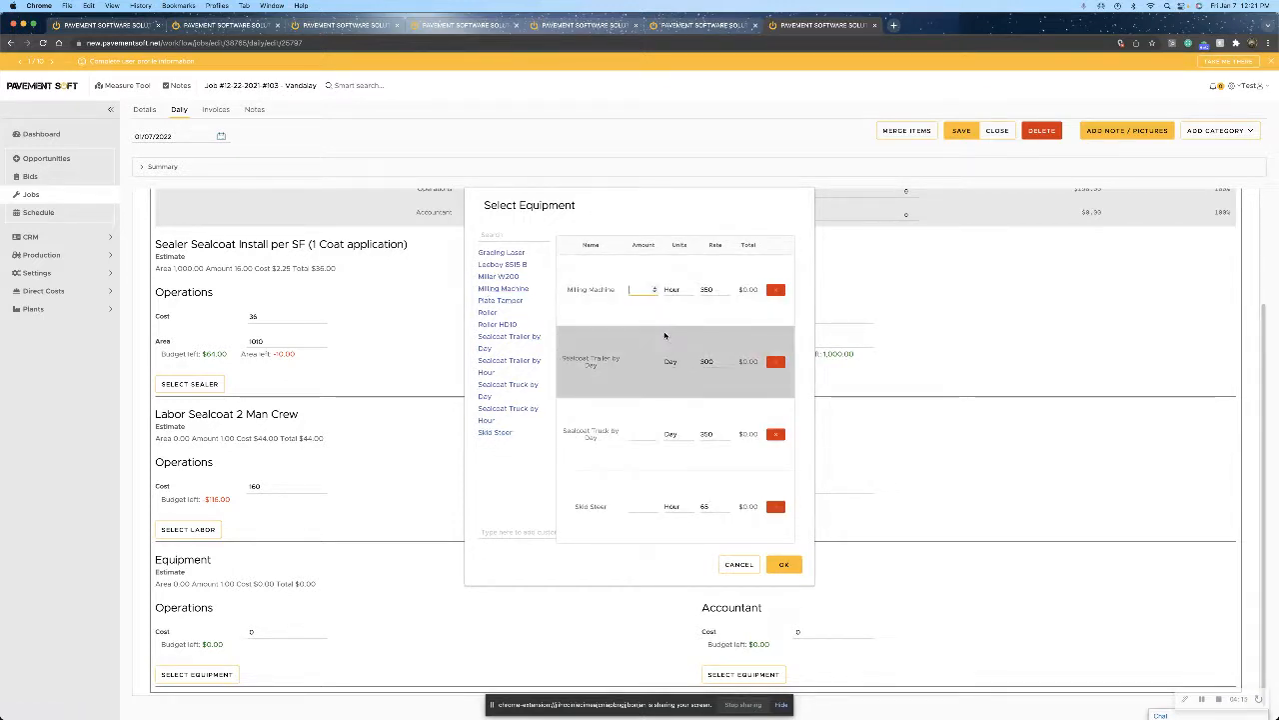
{"action": "type", "text": "8"}
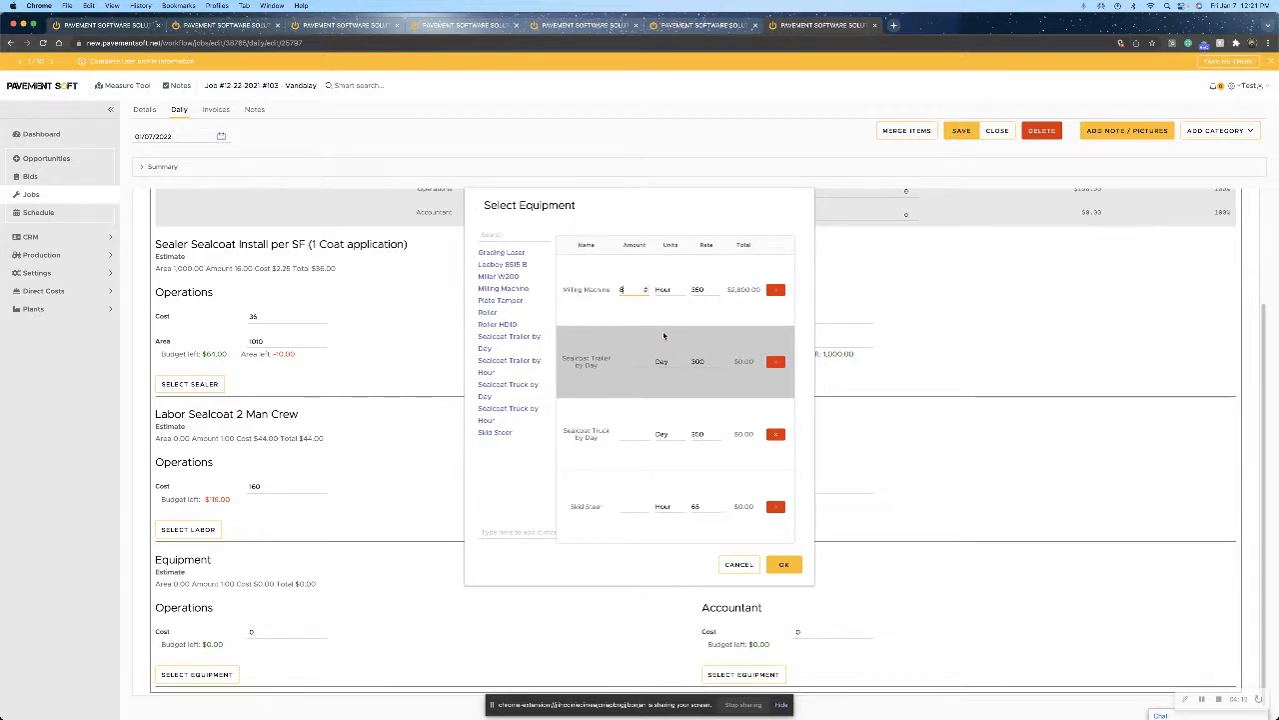
{"action": "left_click", "coordinate": [775, 289]}
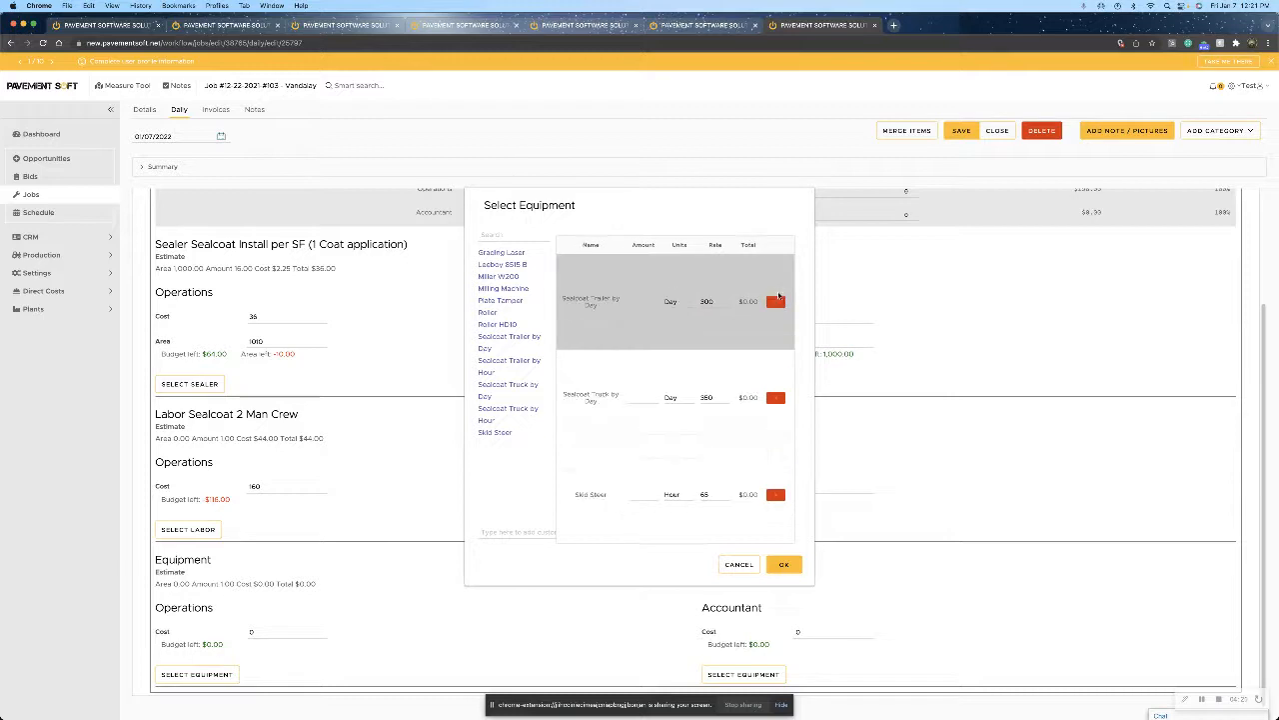
{"action": "left_click", "coordinate": [739, 566]}
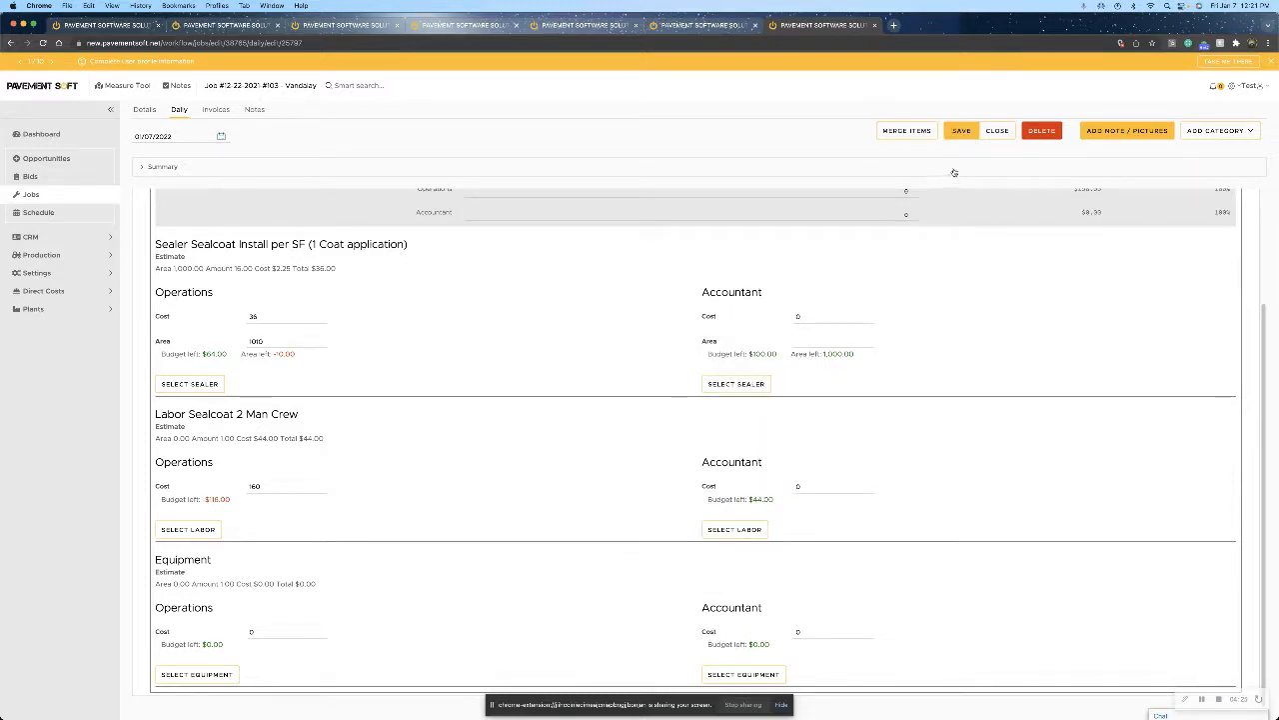
Save the daily entry without updating the job status, and close it to return to the list of days
{"action": "left_click", "coordinate": [962, 132]}
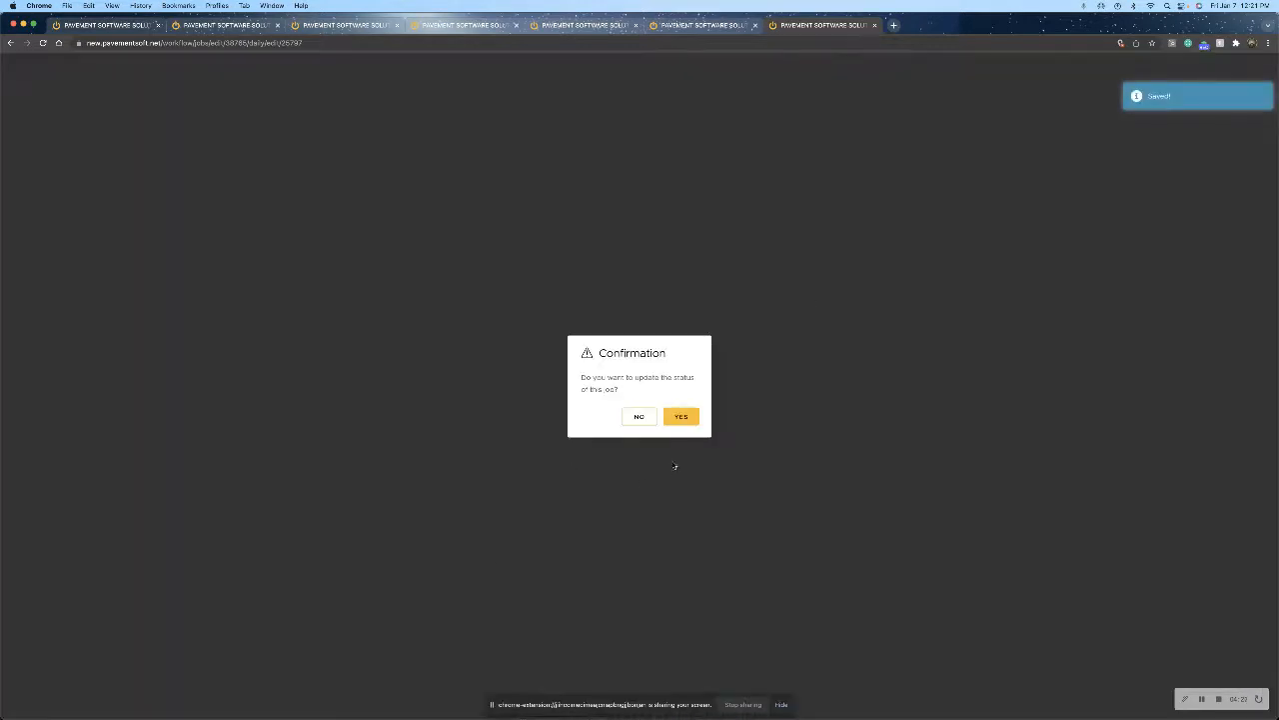
{"action": "left_click", "coordinate": [650, 417]}
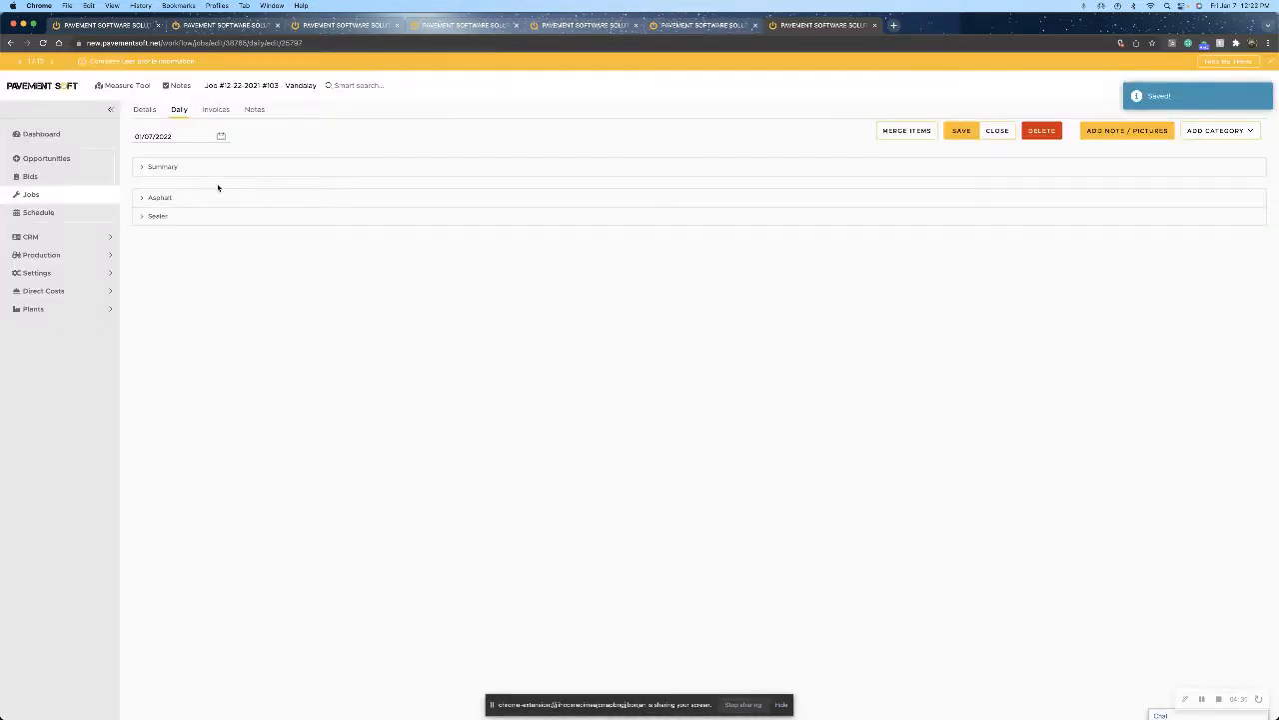
{"action": "left_click", "coordinate": [999, 131]}
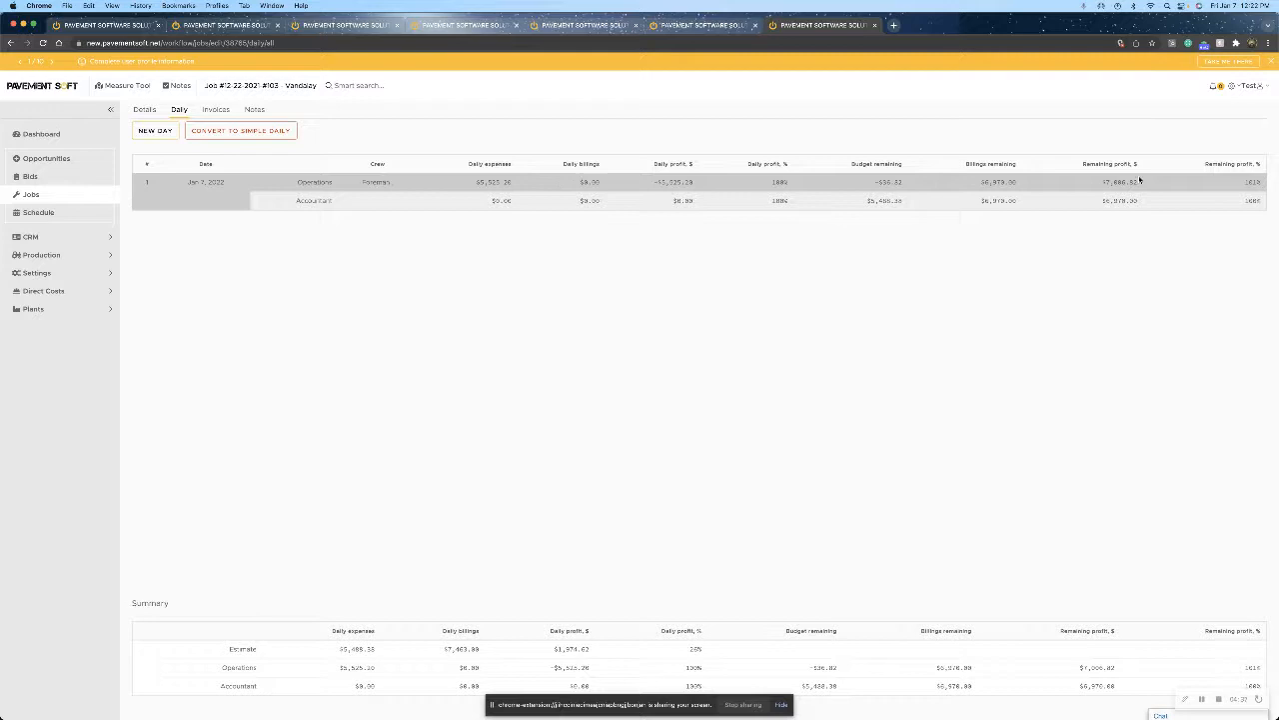
Reopen the Jan 7, 2022 daily entry, review its recorded Asphalt costs, and close it
{"action": "left_click", "coordinate": [268, 201]}
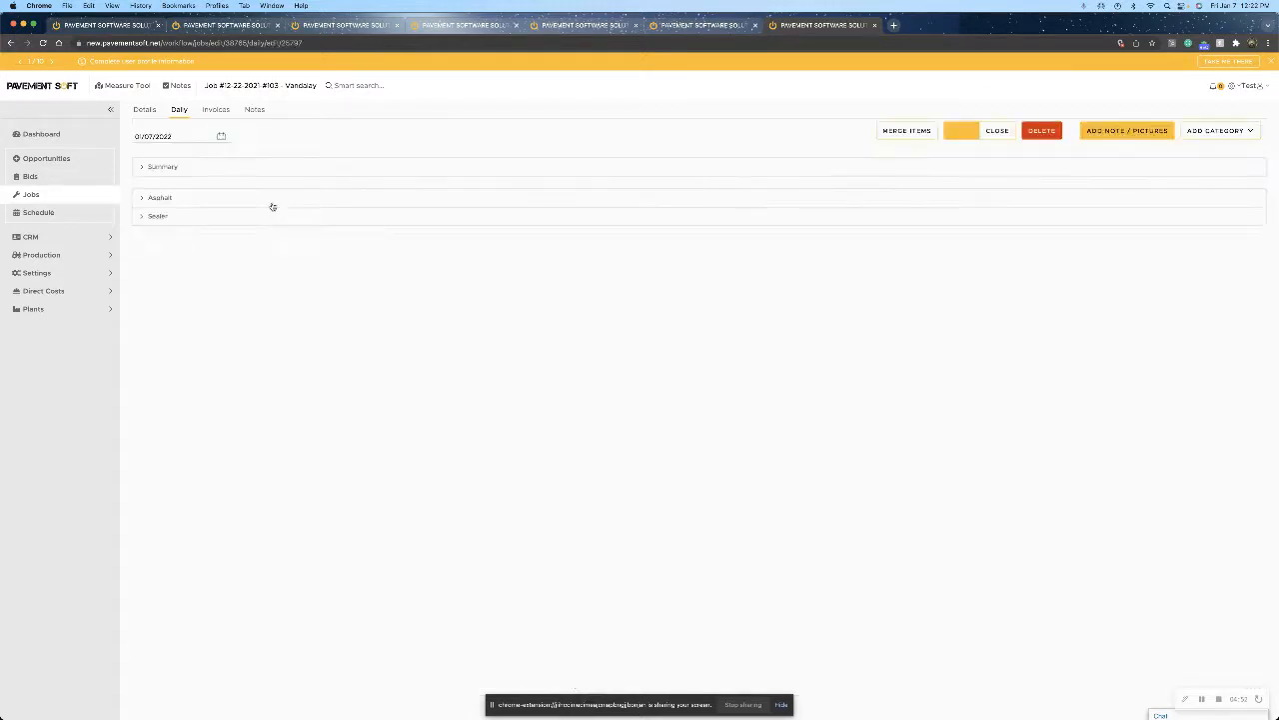
{"action": "left_click", "coordinate": [188, 203]}
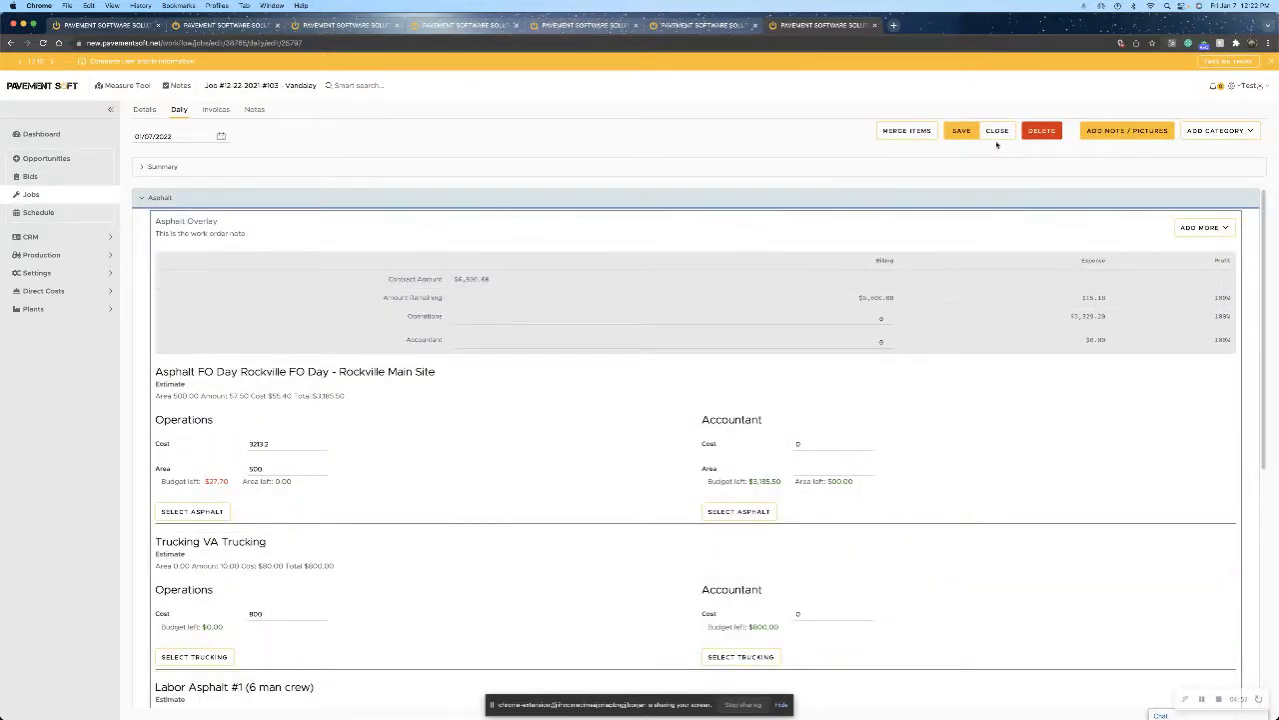
{"action": "left_click", "coordinate": [996, 133]}
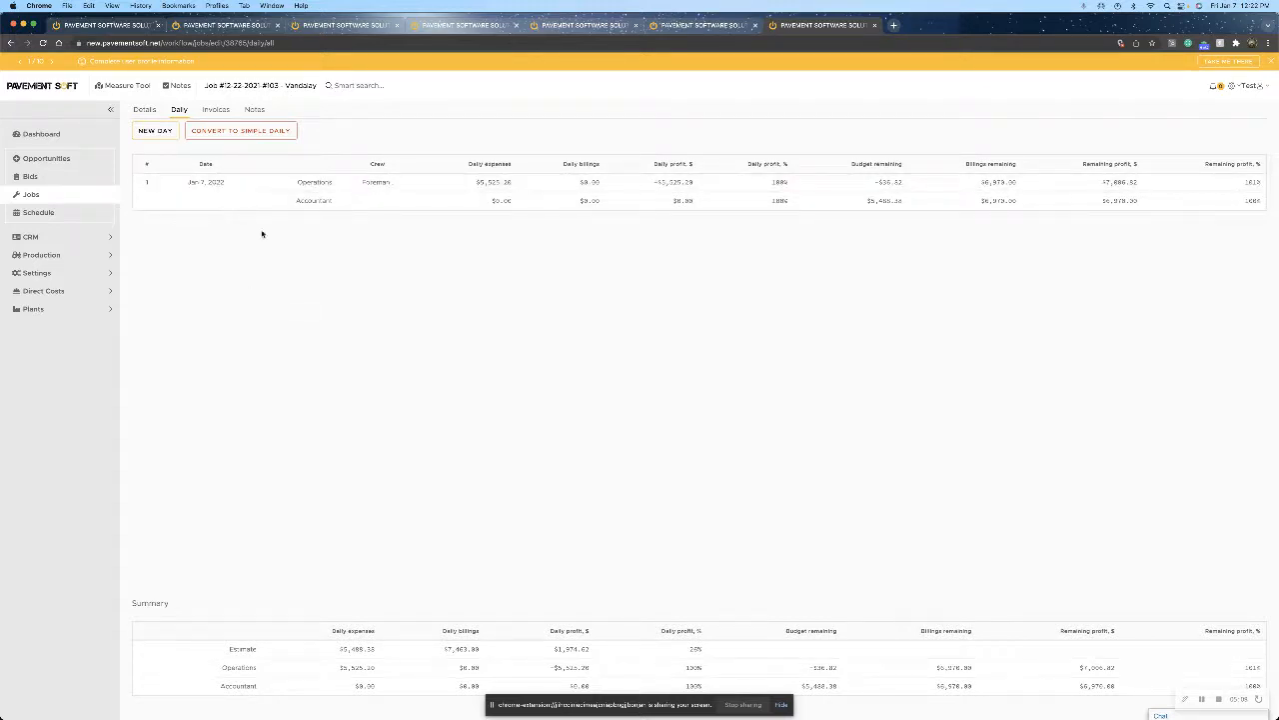
Add another day dated 01/07/2022 to the job and save it without updating the job status
{"action": "left_click", "coordinate": [149, 131]}
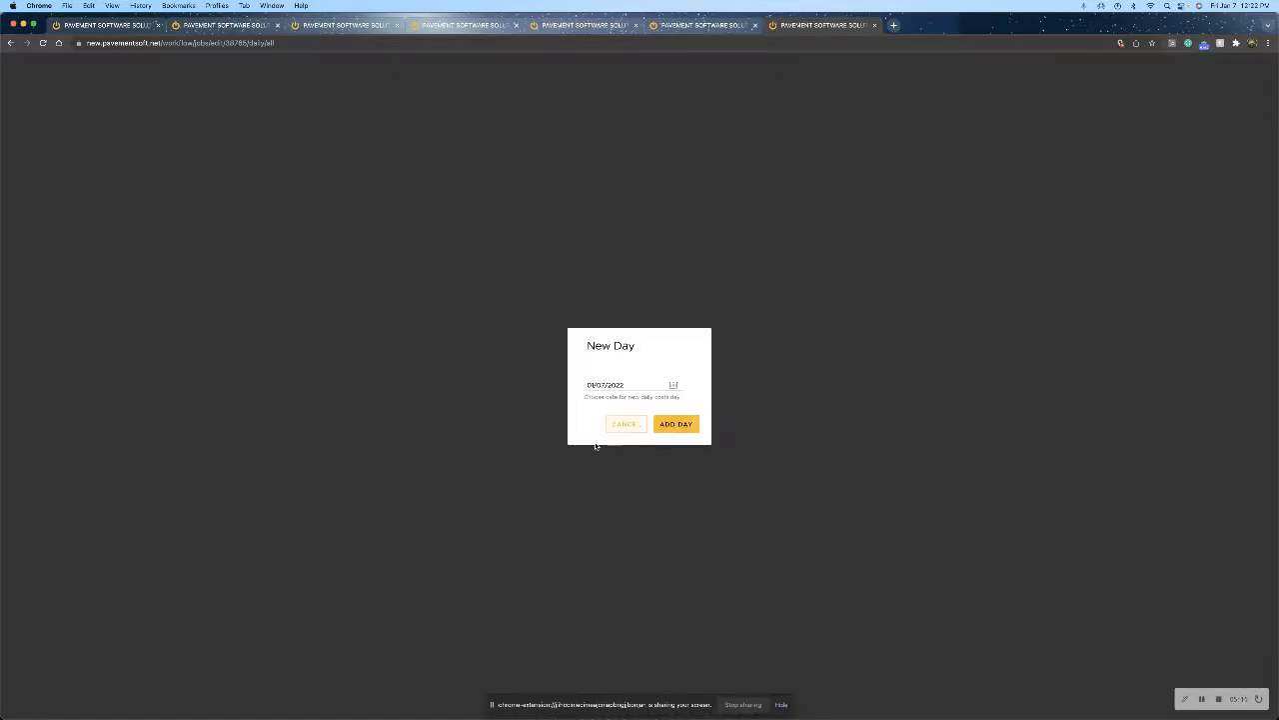
{"action": "left_click", "coordinate": [675, 424]}
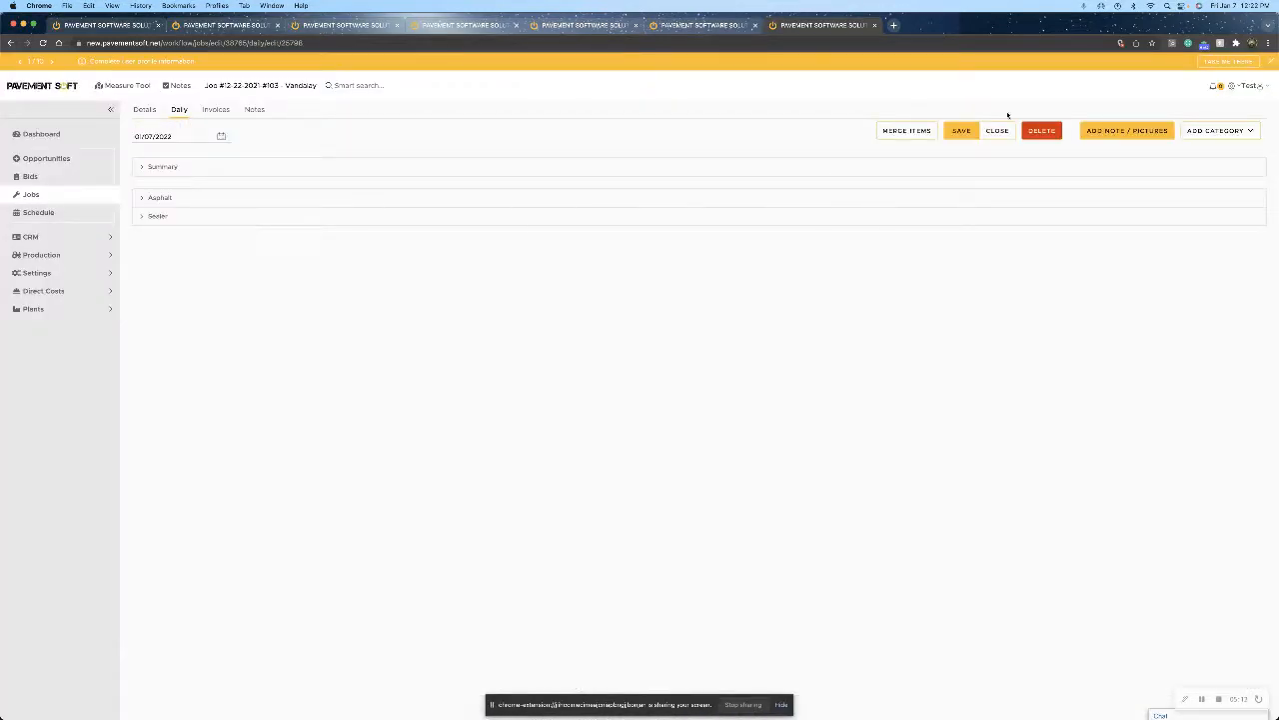
{"action": "left_click", "coordinate": [960, 130]}
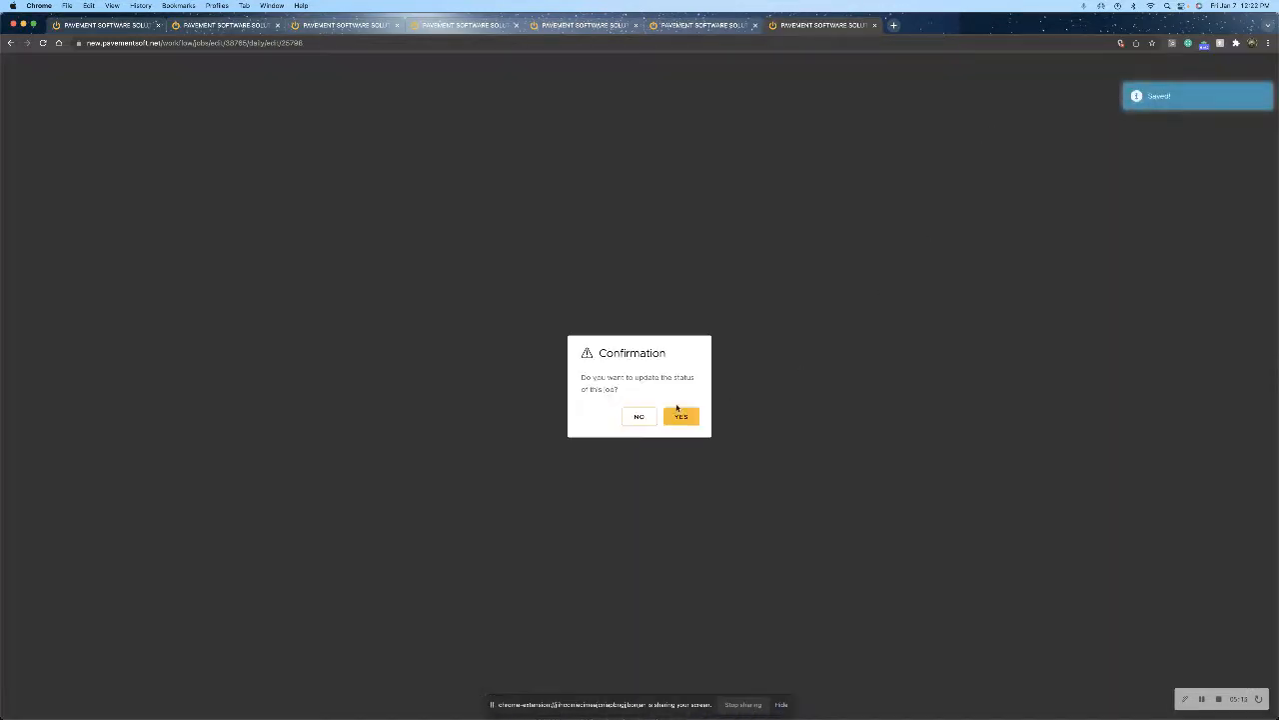
{"action": "left_click", "coordinate": [636, 417]}
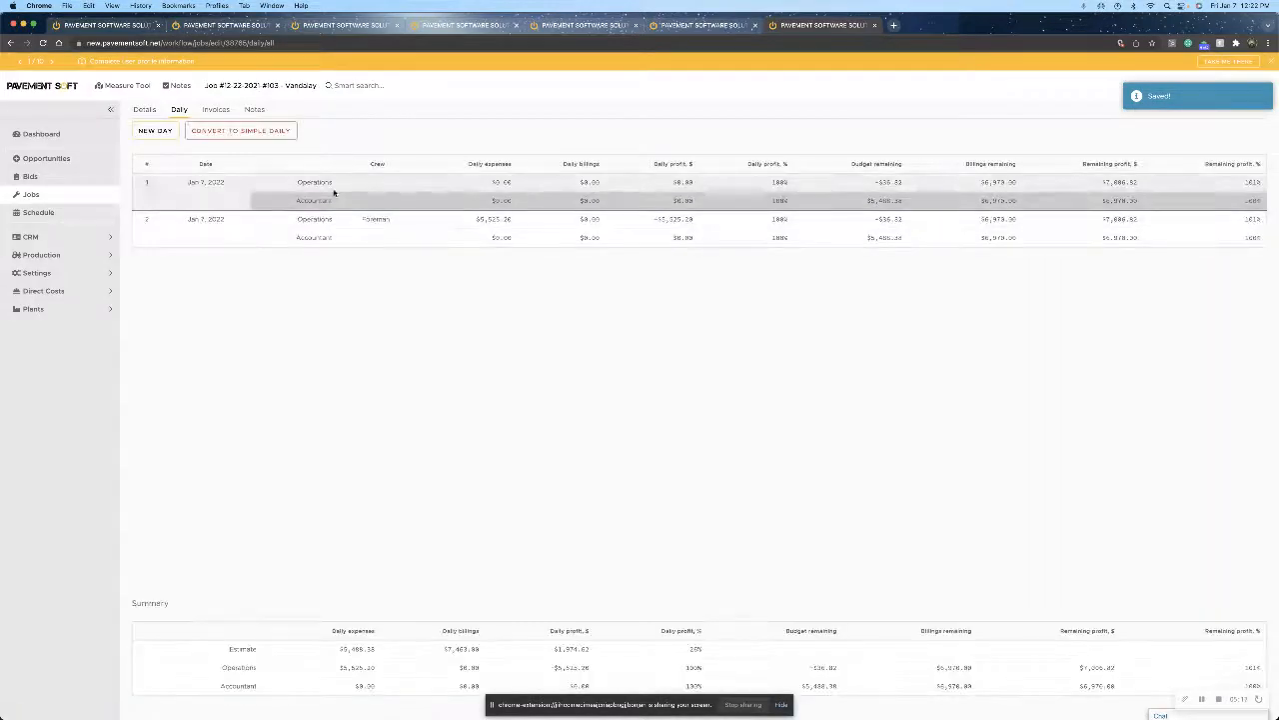